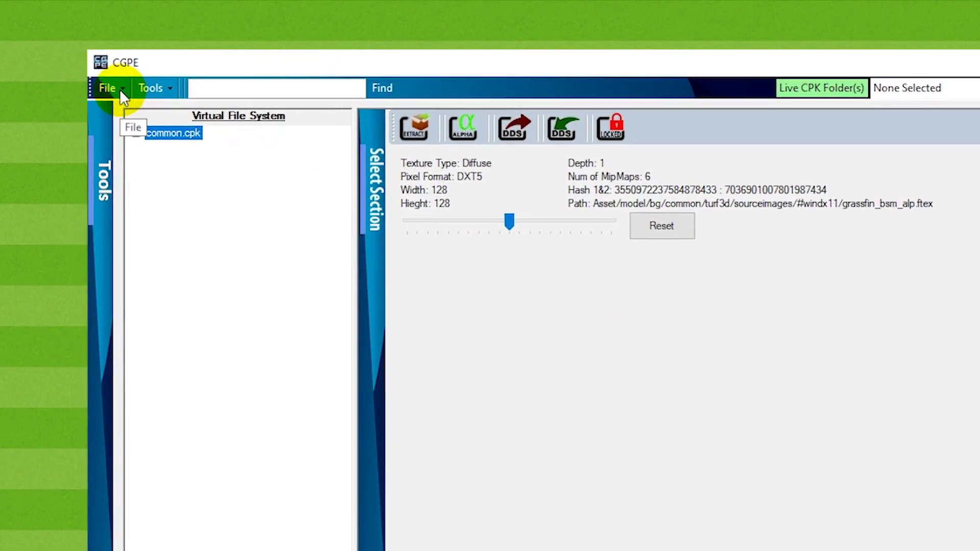
Load common.cpk as a single CPK archive and bring up the Ftex Convertor tool.
{"action": "left_click", "coordinate": [120, 91]}
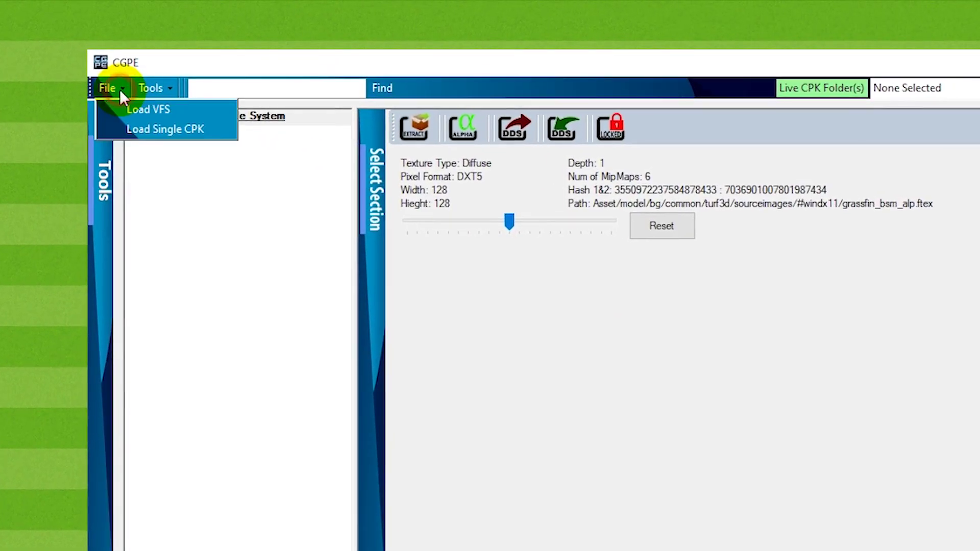
{"action": "left_click", "coordinate": [176, 131]}
{"action": "left_click", "coordinate": [412, 312]}
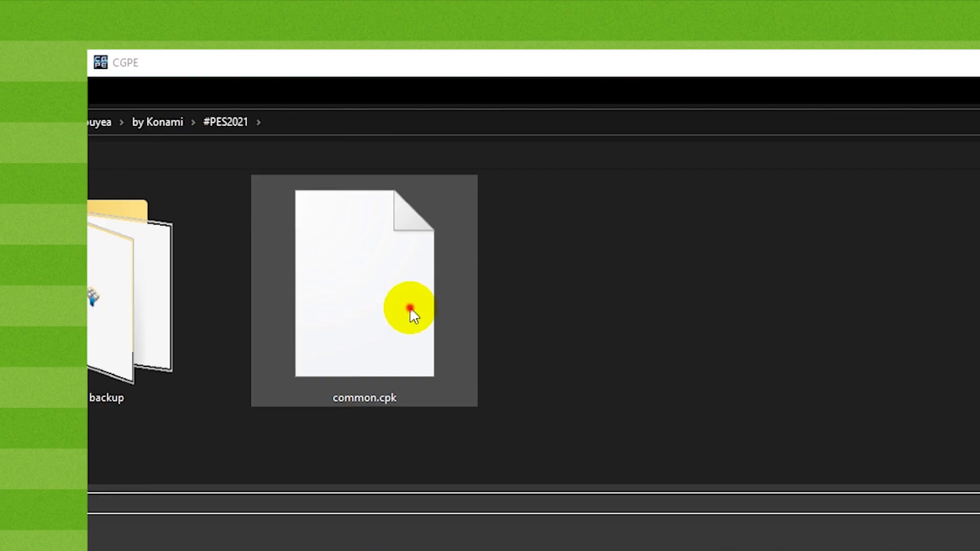
{"action": "left_click", "coordinate": [173, 88]}
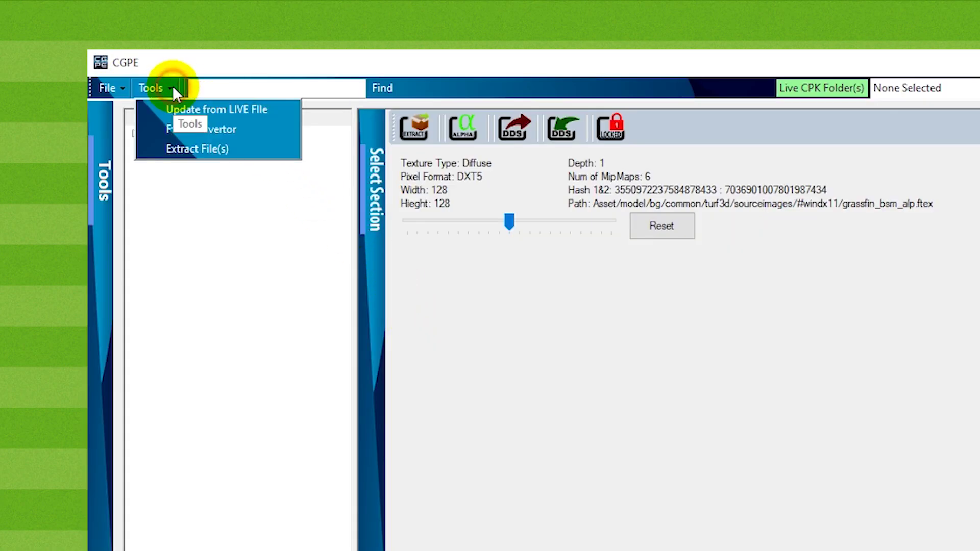
{"action": "left_click", "coordinate": [230, 131]}
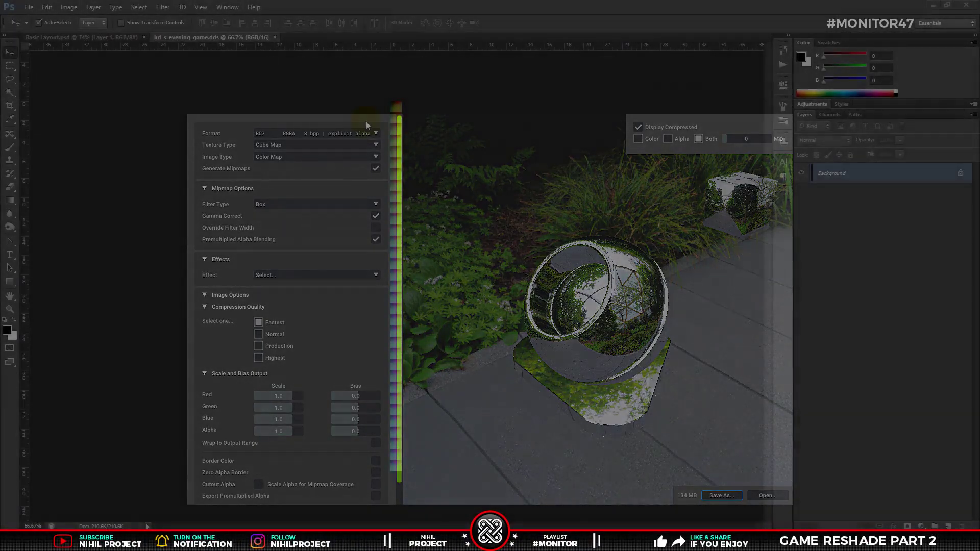
Save As D3D/DDS over lut_s_evening_game.dds, confirm the replace, and accept the NVIDIA DDS settings.
{"action": "left_click", "coordinate": [28, 7]}
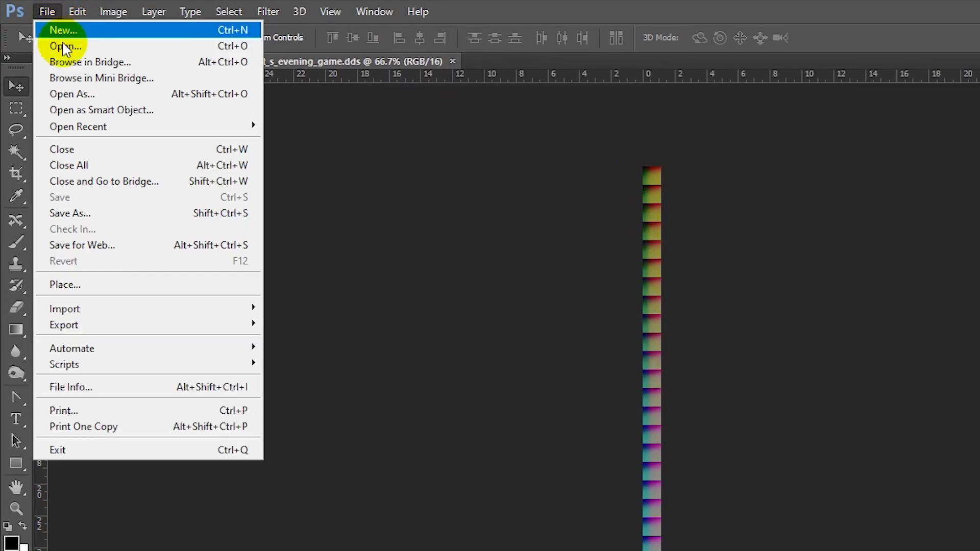
{"action": "left_click", "coordinate": [93, 209]}
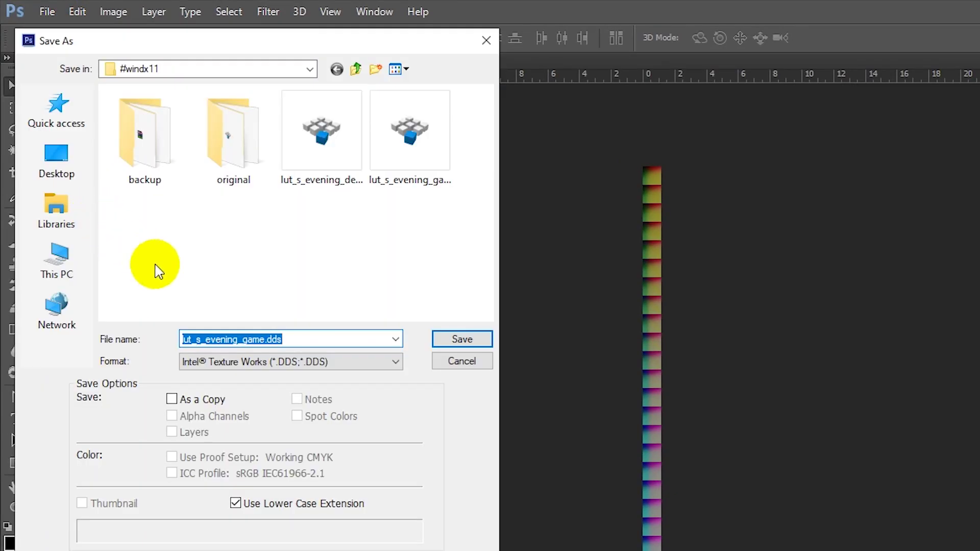
{"action": "left_click", "coordinate": [314, 361]}
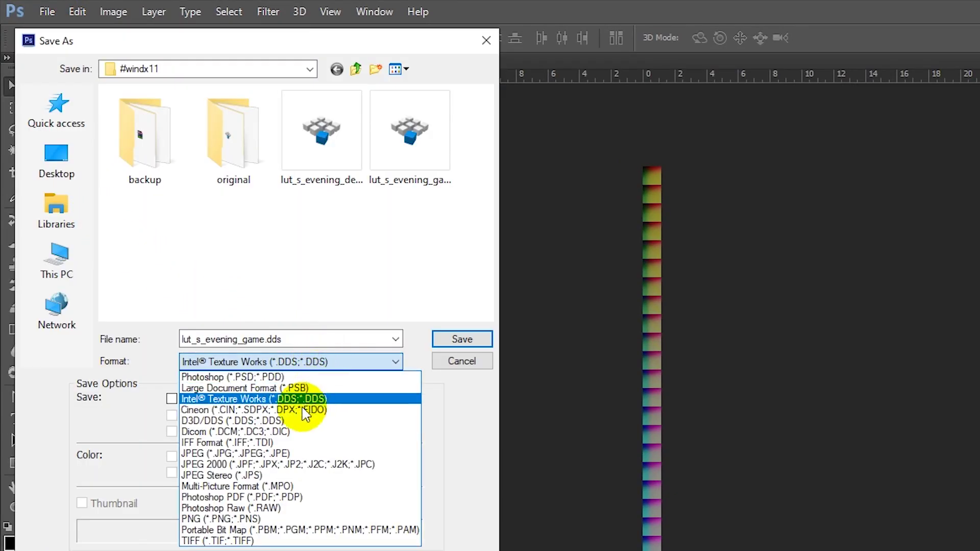
{"action": "left_click", "coordinate": [276, 421]}
{"action": "left_click", "coordinate": [461, 340]}
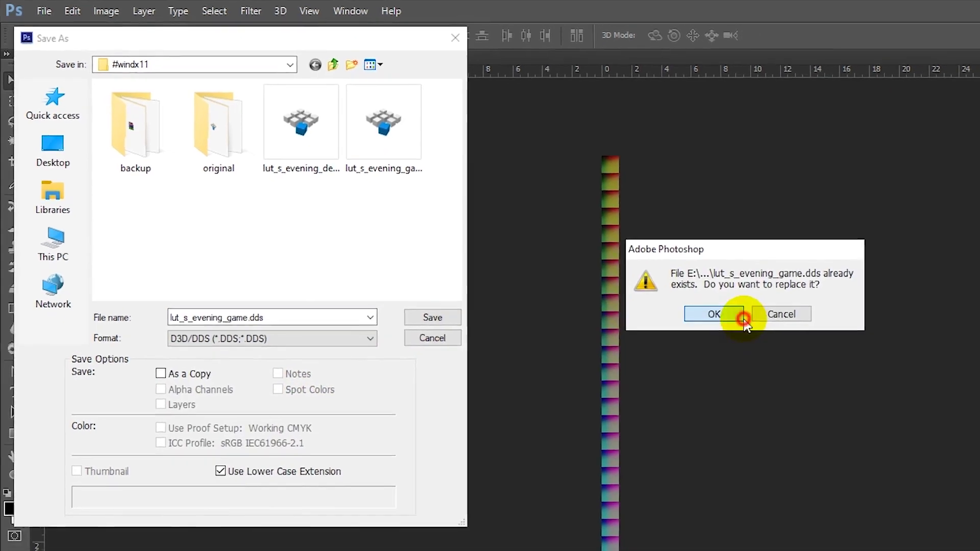
{"action": "left_click", "coordinate": [743, 320]}
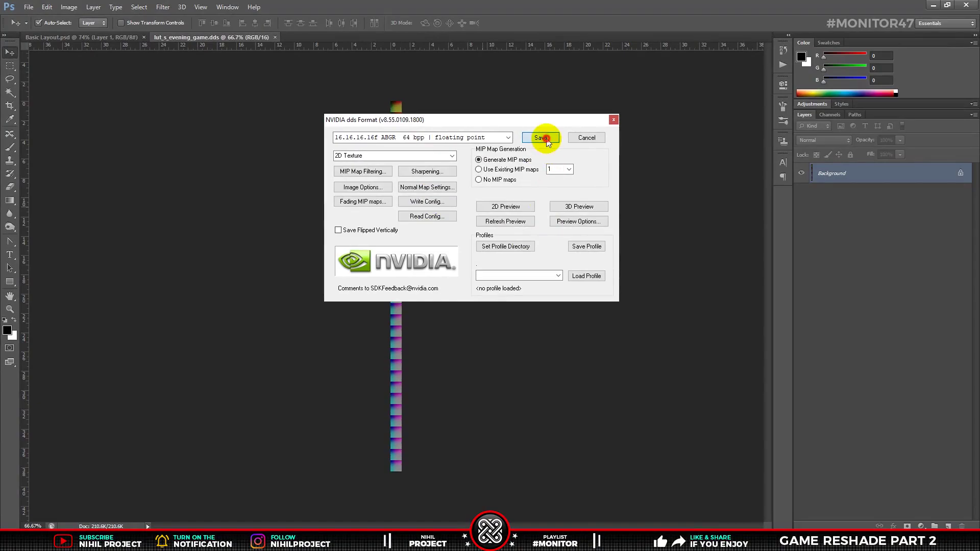
{"action": "left_click", "coordinate": [546, 141]}
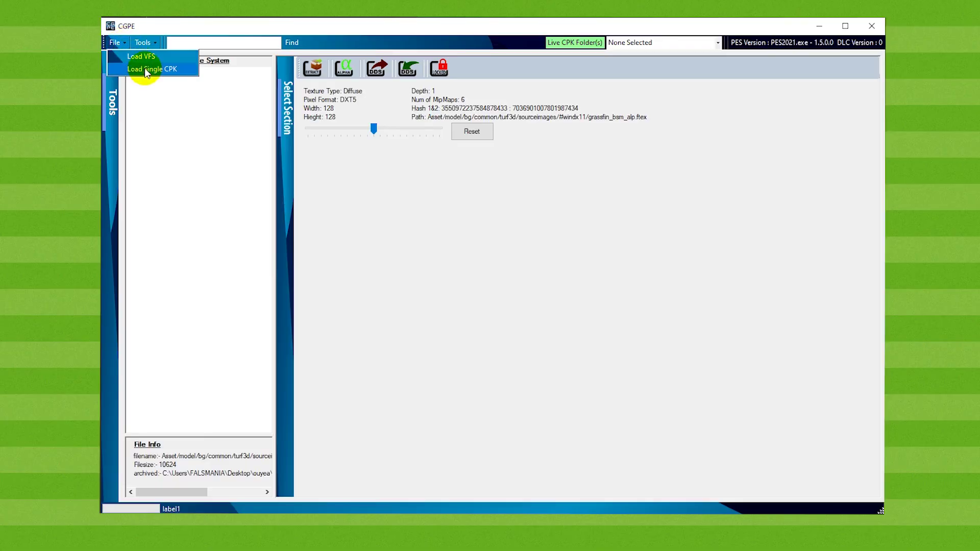
Load the stadium archive dt30_g4.cpk into CGPE's file tree.
{"action": "left_click", "coordinate": [146, 70]}
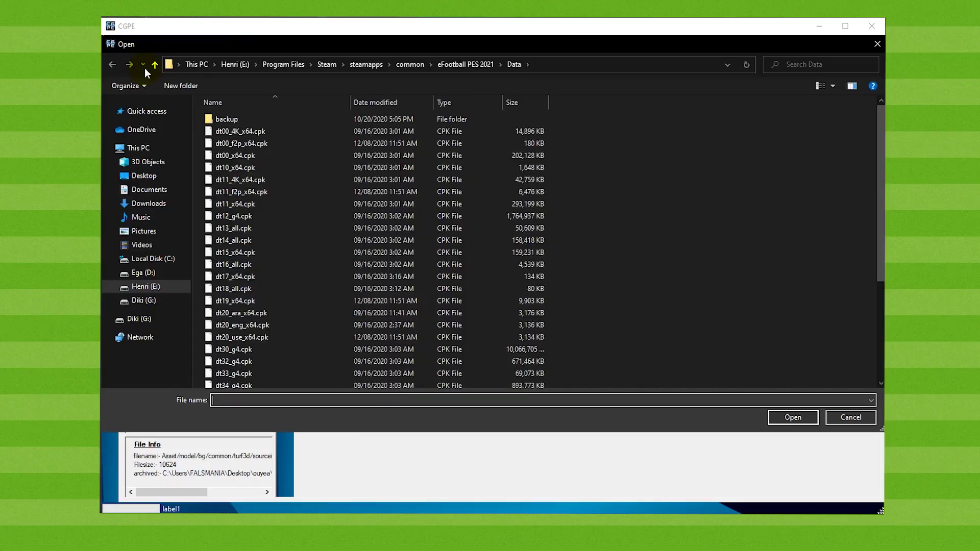
{"action": "left_click", "coordinate": [233, 350]}
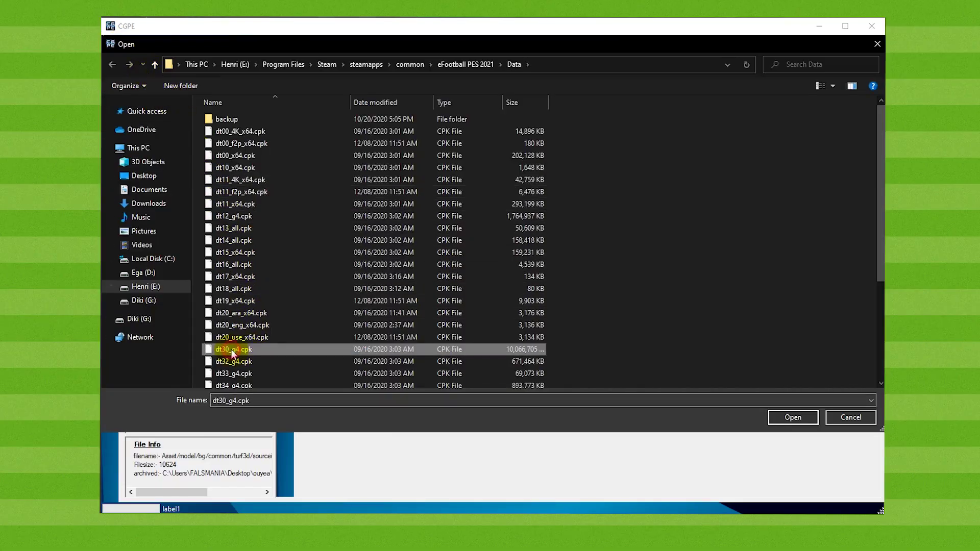
{"action": "mouse_move", "coordinate": [233, 349]}
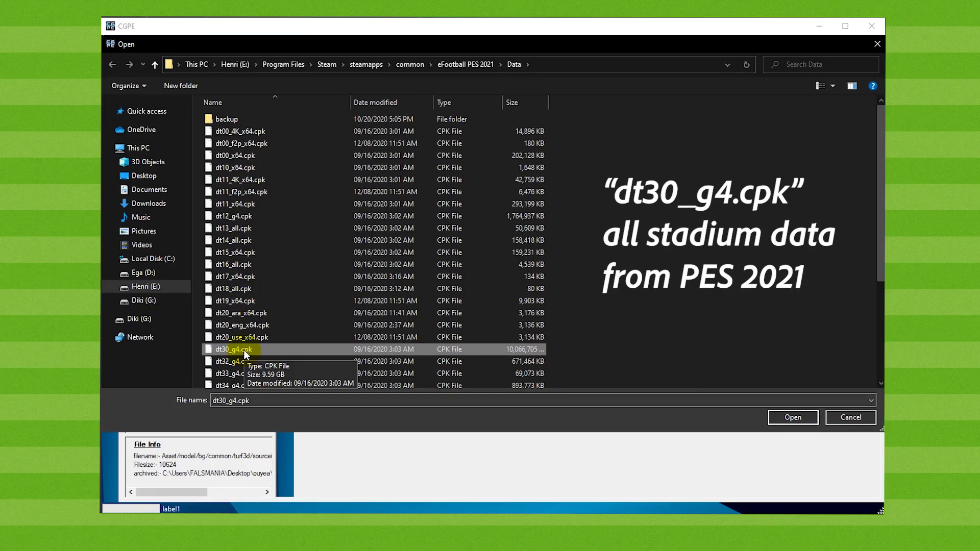
{"action": "double_click", "coordinate": [243, 350]}
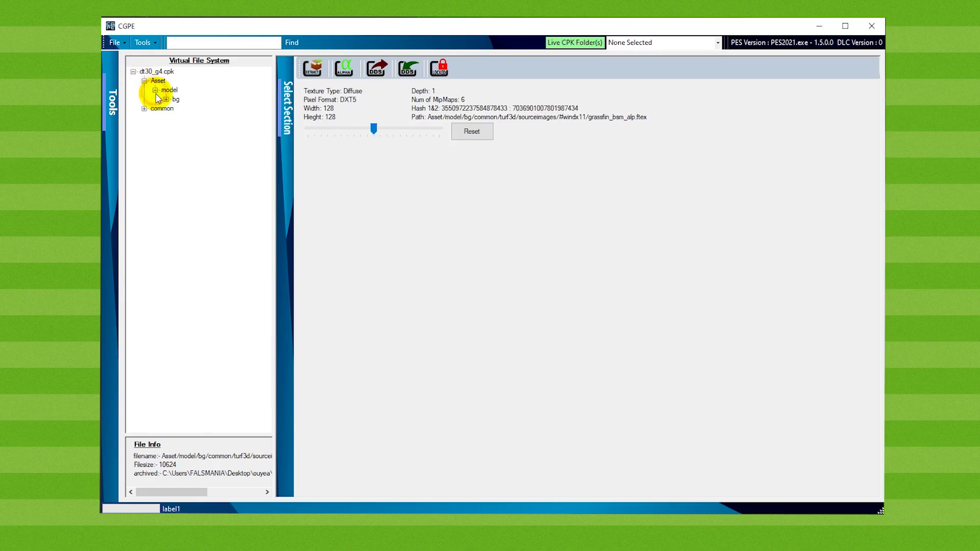
Open bg/common.cpk and expand Asset > model > bg > common > lut.
{"action": "left_click", "coordinate": [165, 99]}
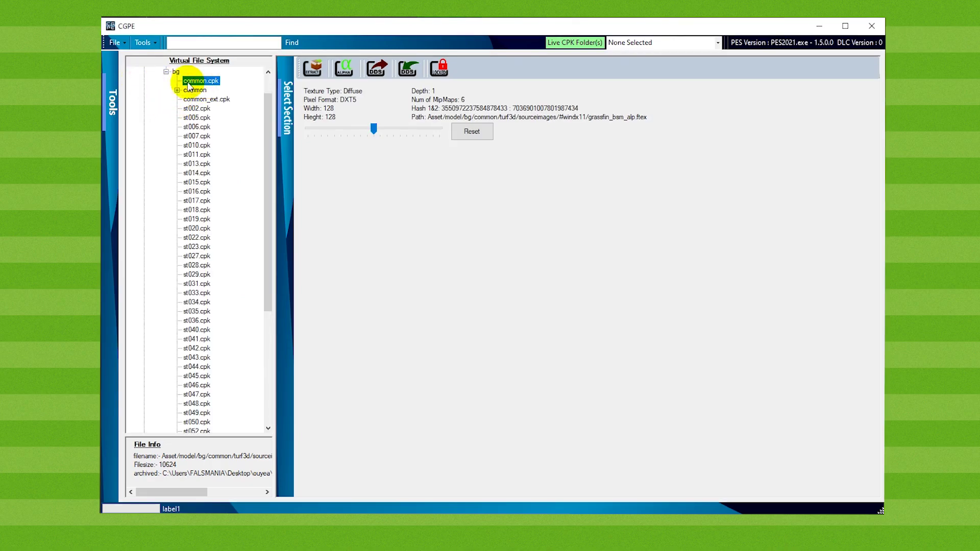
{"action": "left_click", "coordinate": [205, 81]}
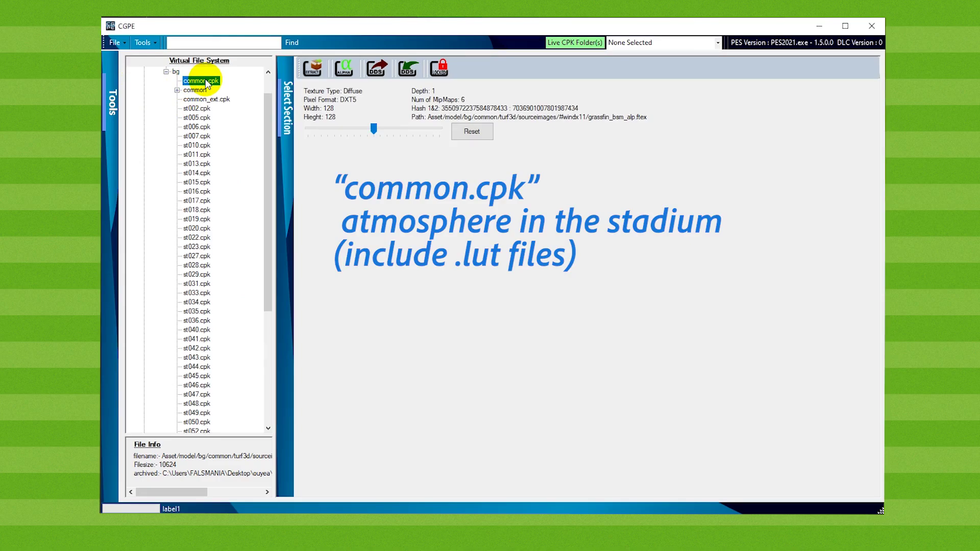
{"action": "double_click", "coordinate": [204, 82]}
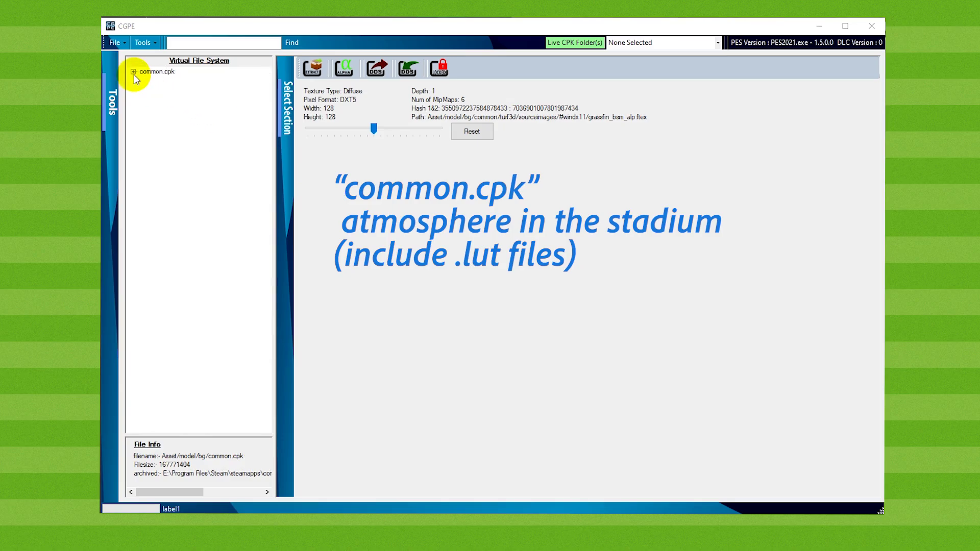
{"action": "left_click", "coordinate": [134, 72]}
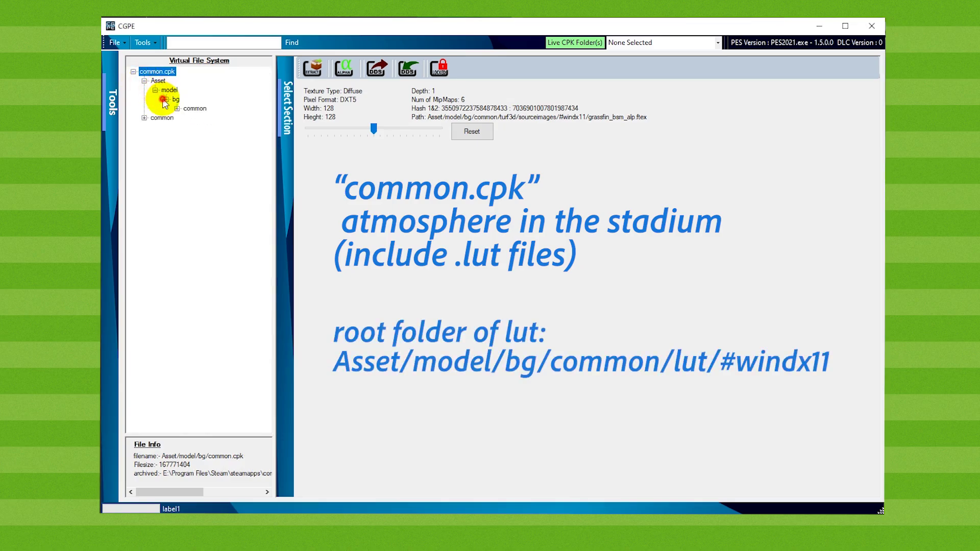
{"action": "left_click", "coordinate": [177, 109]}
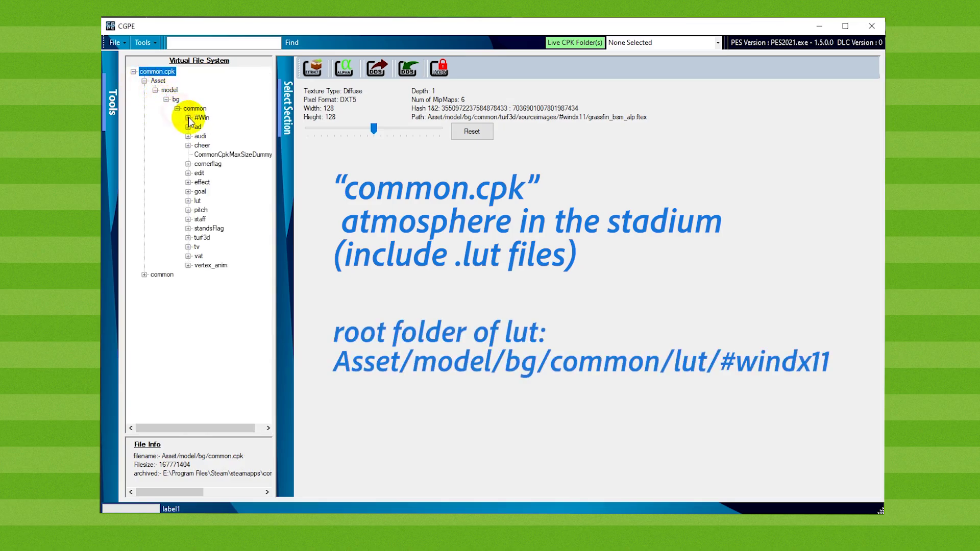
{"action": "left_click", "coordinate": [187, 202]}
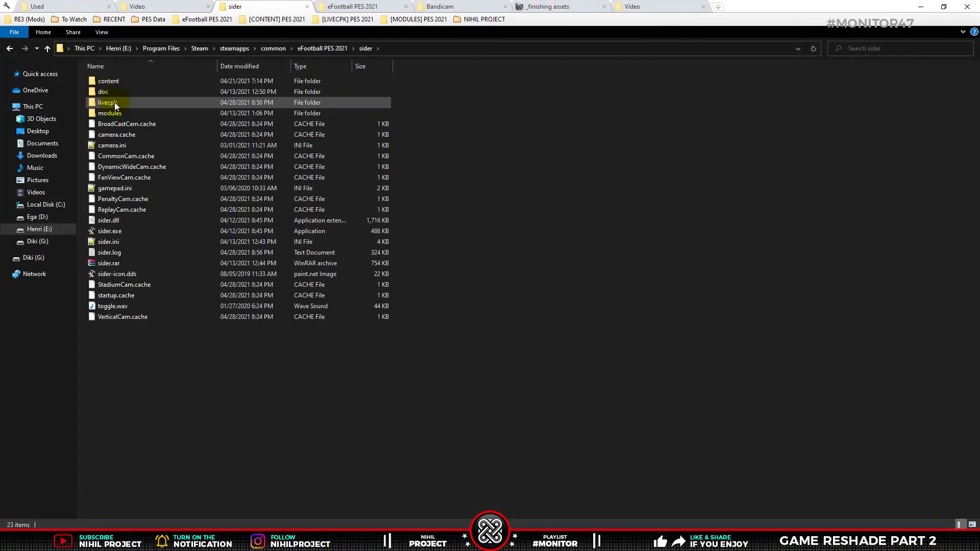
In sider's livecpk folder, select both the Lovely Light and Lovely Turf mod folders.
{"action": "double_click", "coordinate": [114, 102]}
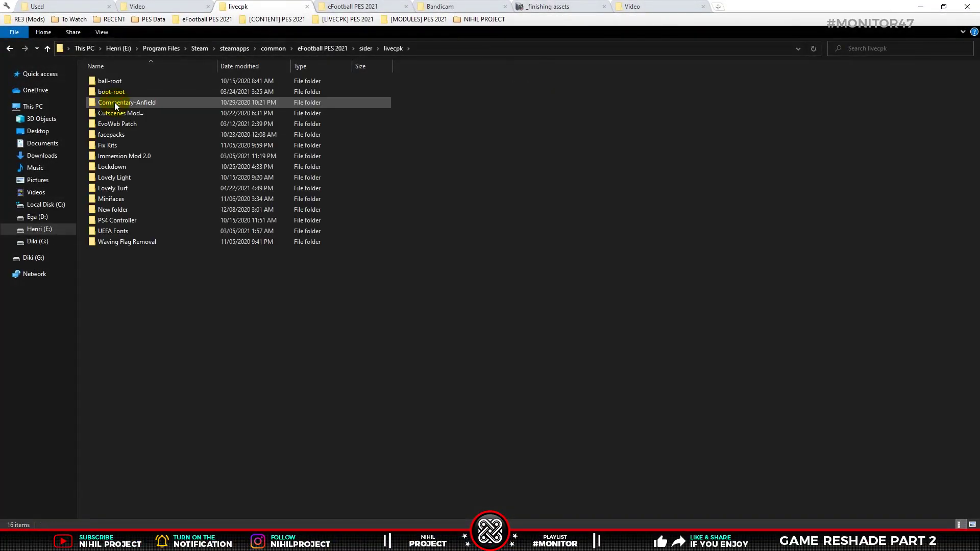
{"action": "left_click", "coordinate": [122, 181]}
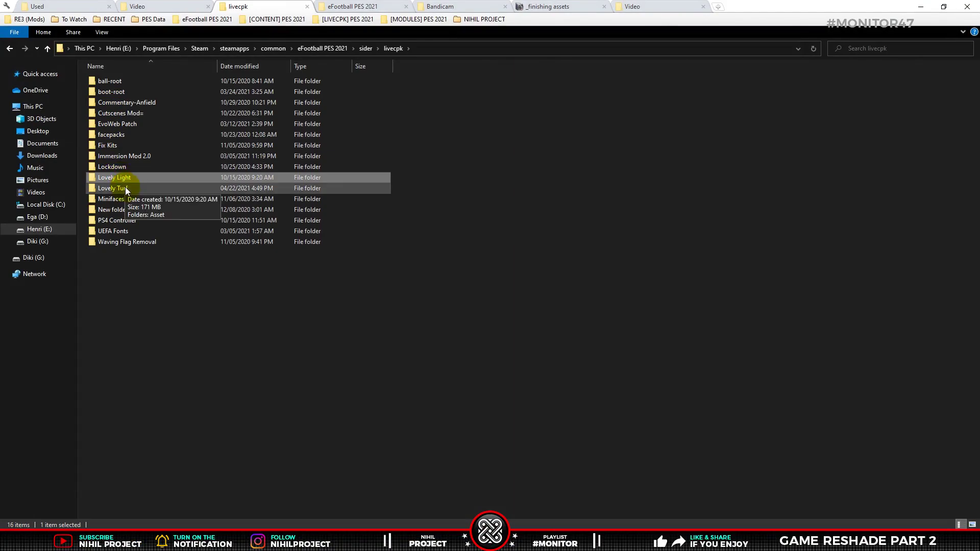
{"action": "left_click", "coordinate": [125, 189]}
{"action": "left_click", "coordinate": [360, 180], "text": "ctrl"}
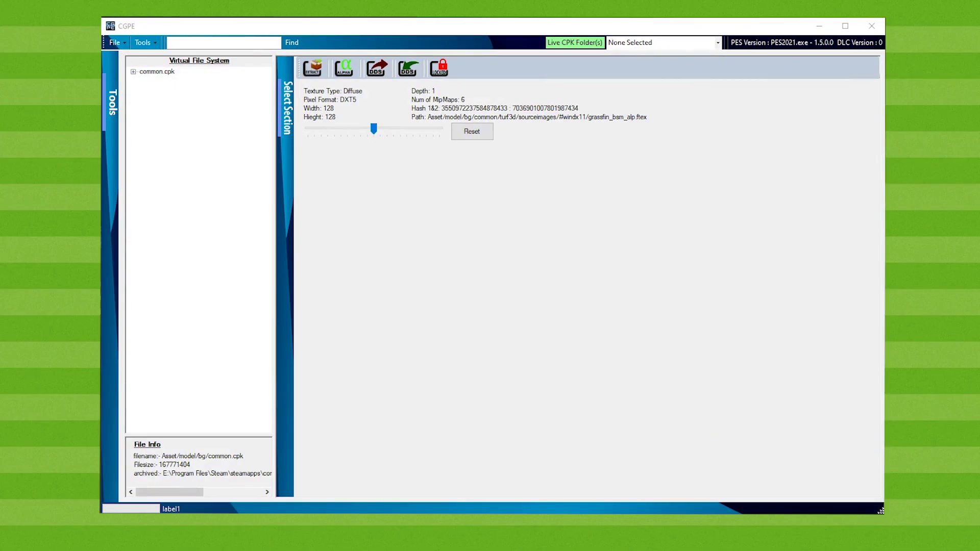
With common.cpk loaded, start an FTEX-to-DDS conversion in the Ftex Convertor.
{"action": "left_click", "coordinate": [368, 212]}
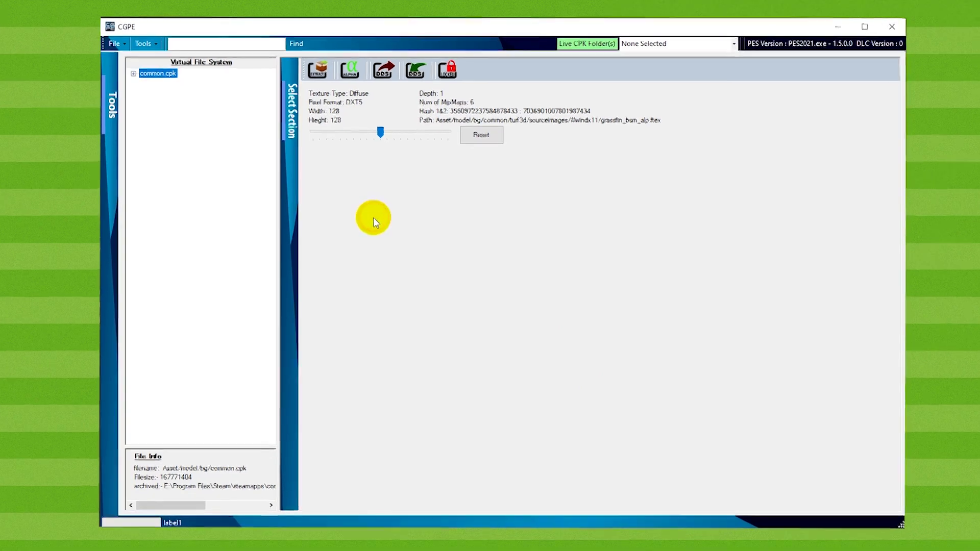
{"action": "left_click", "coordinate": [158, 68]}
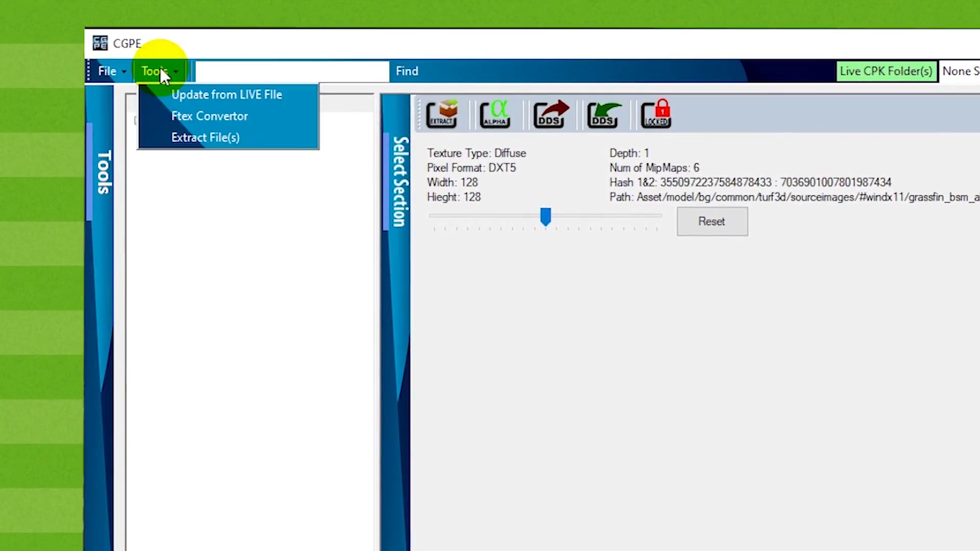
{"action": "left_click", "coordinate": [173, 116]}
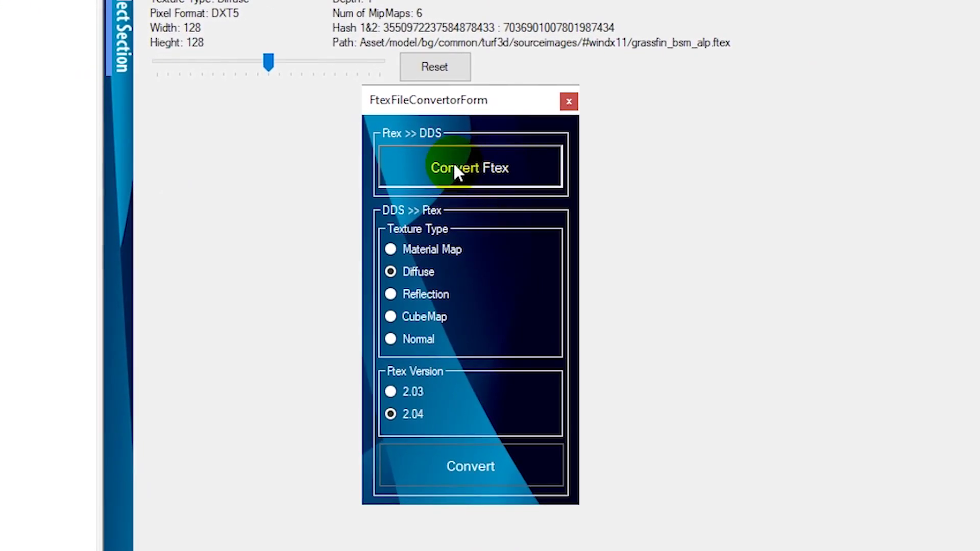
{"action": "left_click", "coordinate": [453, 165]}
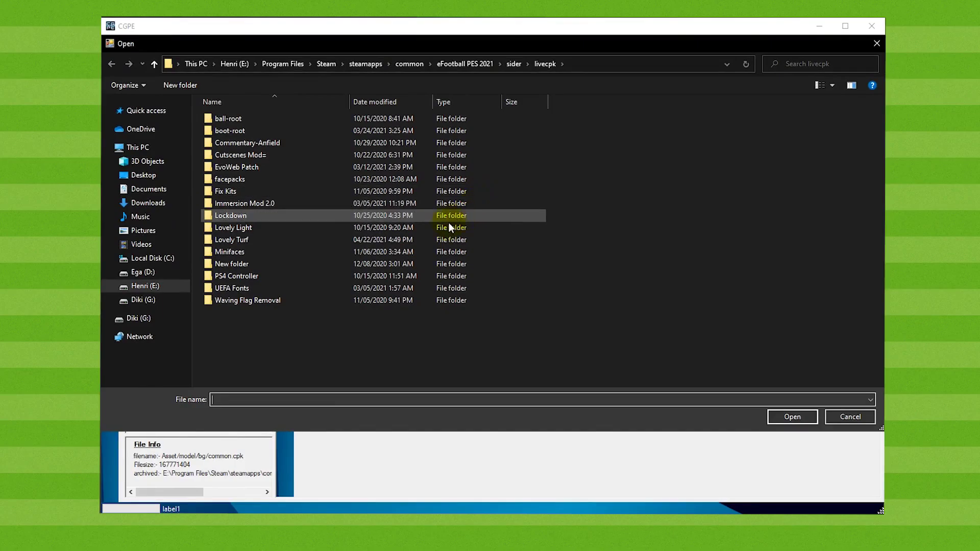
Browse Lovely Light > Asset > model > bg > st011 > sourceimages down to #windx11.
{"action": "double_click", "coordinate": [251, 228]}
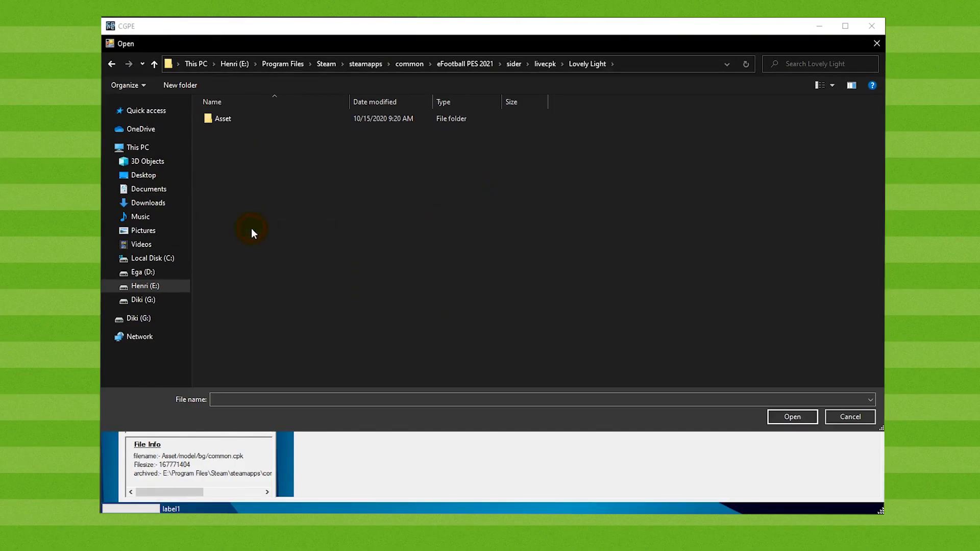
{"action": "left_click", "coordinate": [231, 118]}
{"action": "double_click", "coordinate": [231, 118]}
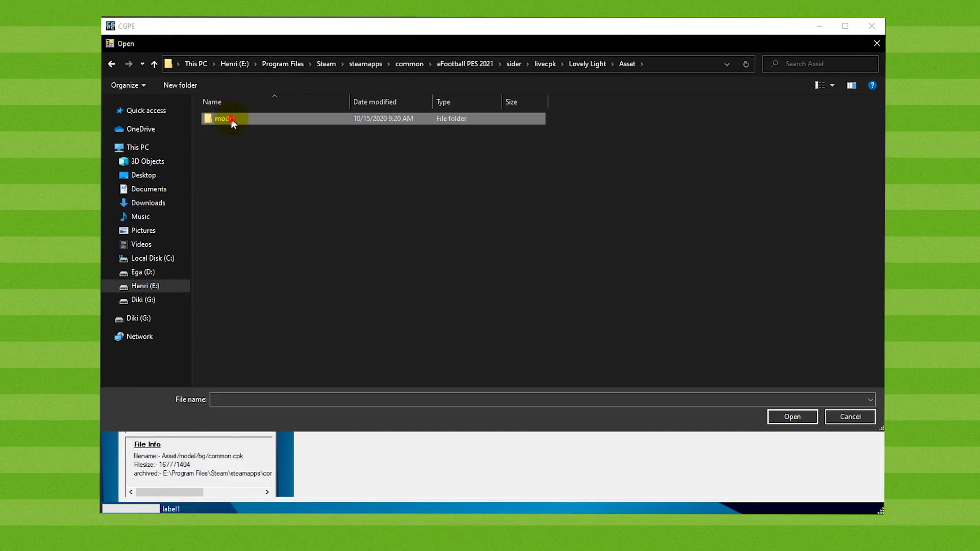
{"action": "double_click", "coordinate": [231, 119]}
{"action": "double_click", "coordinate": [231, 118]}
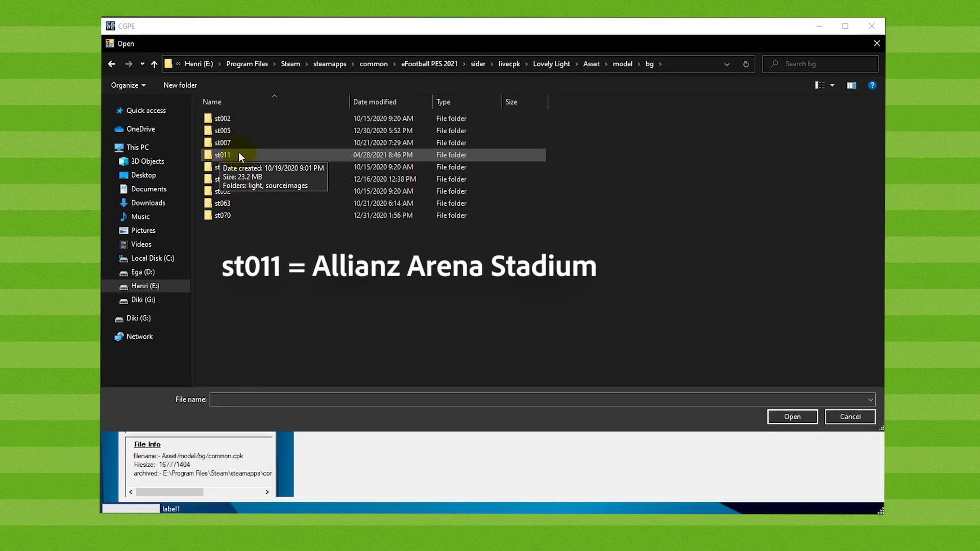
{"action": "left_click", "coordinate": [240, 155]}
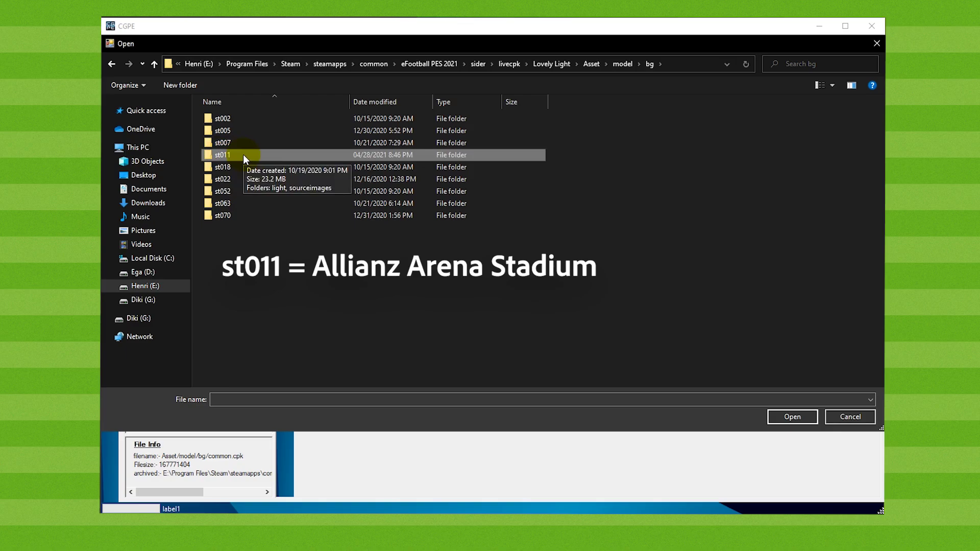
{"action": "left_click", "coordinate": [243, 155]}
{"action": "double_click", "coordinate": [243, 155]}
{"action": "double_click", "coordinate": [246, 132]}
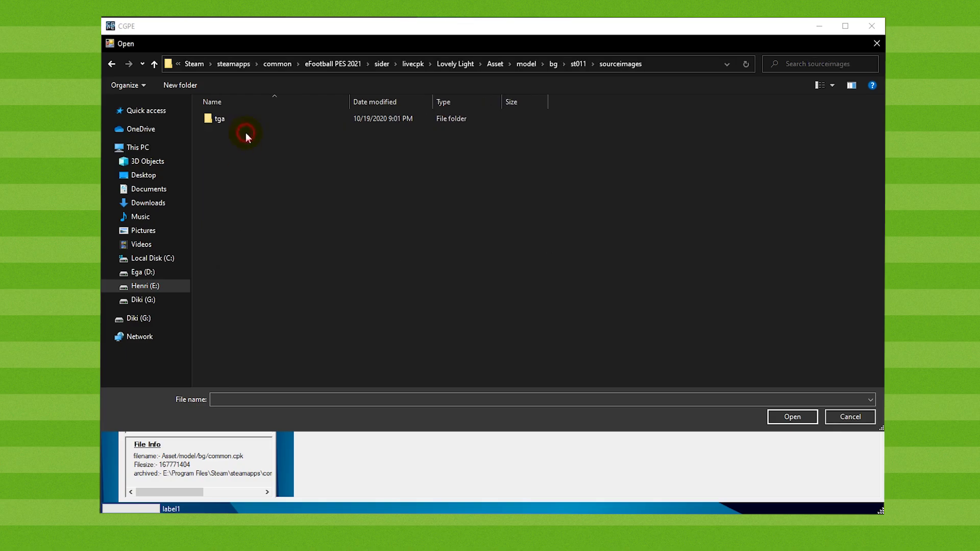
{"action": "double_click", "coordinate": [246, 123]}
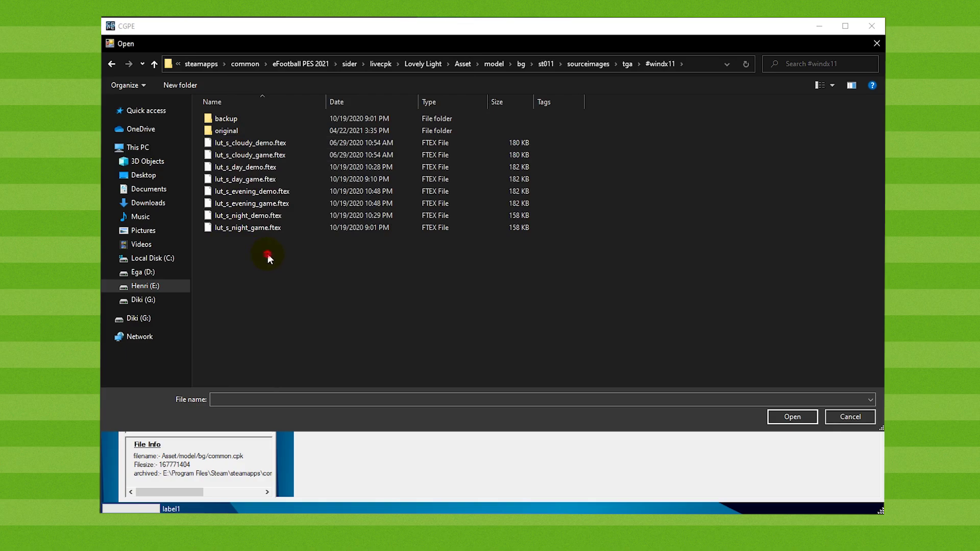
Select lut_s_evening_demo, lut_s_evening_game, lut_s_night_demo and lut_s_night_game.ftex for conversion.
{"action": "left_click_drag", "start_coordinate": [268, 253], "coordinate": [253, 146]}
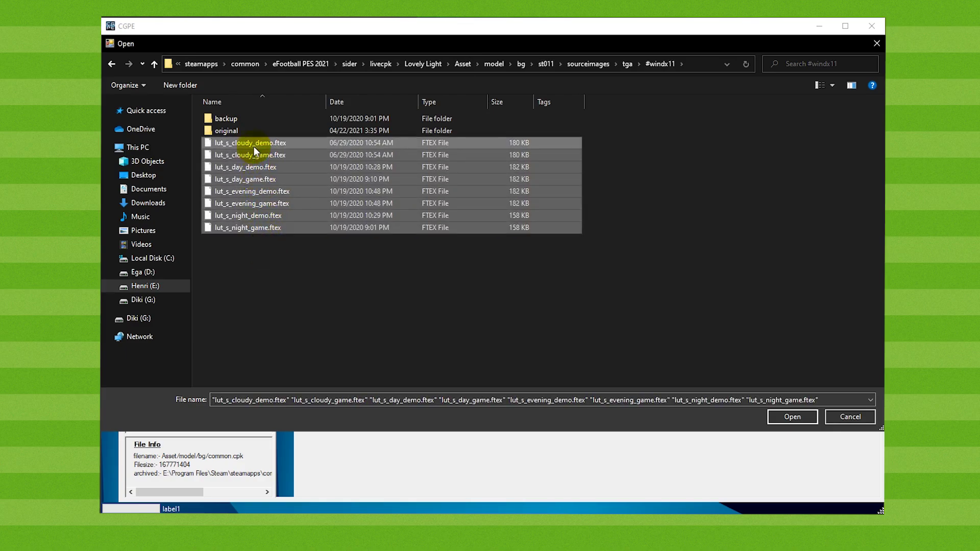
{"action": "left_click", "coordinate": [300, 250]}
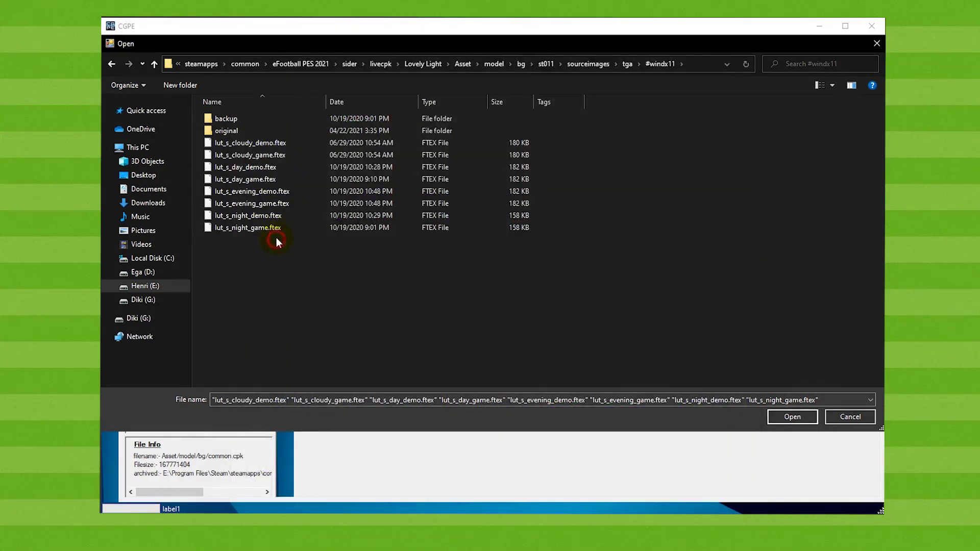
{"action": "left_click_drag", "start_coordinate": [277, 238], "coordinate": [261, 193]}
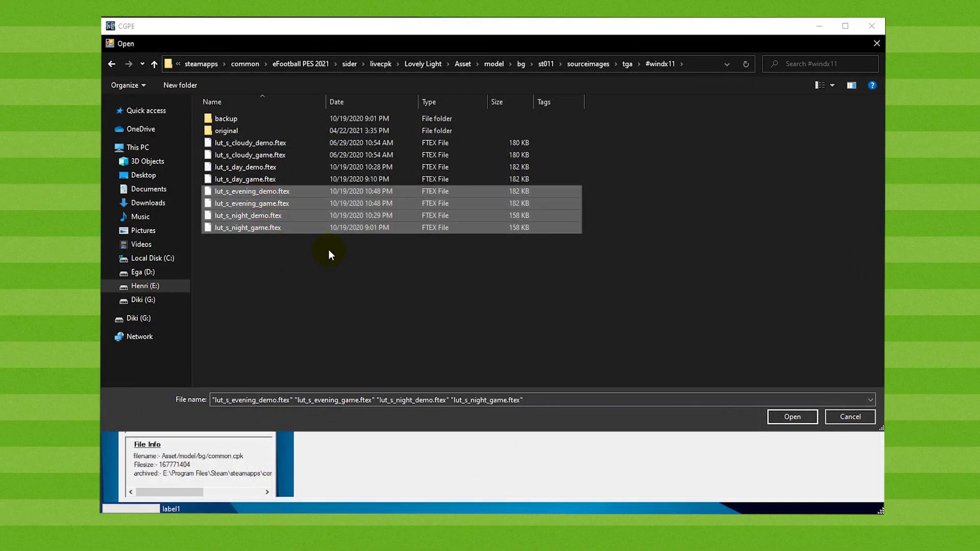
Convert the selected LUTs to DDS and open lut_s_evening_game.dds in Photoshop.
{"action": "left_click", "coordinate": [786, 417]}
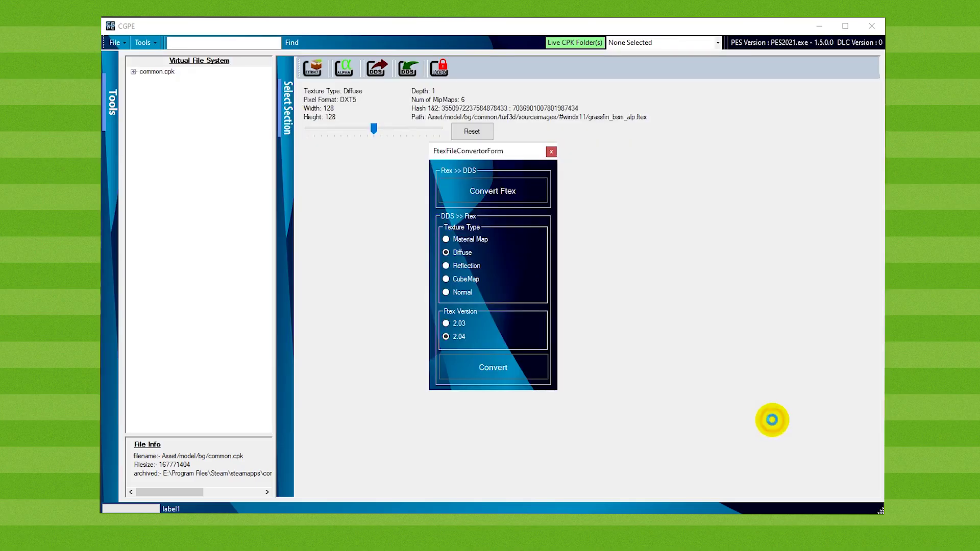
{"action": "left_click", "coordinate": [517, 307]}
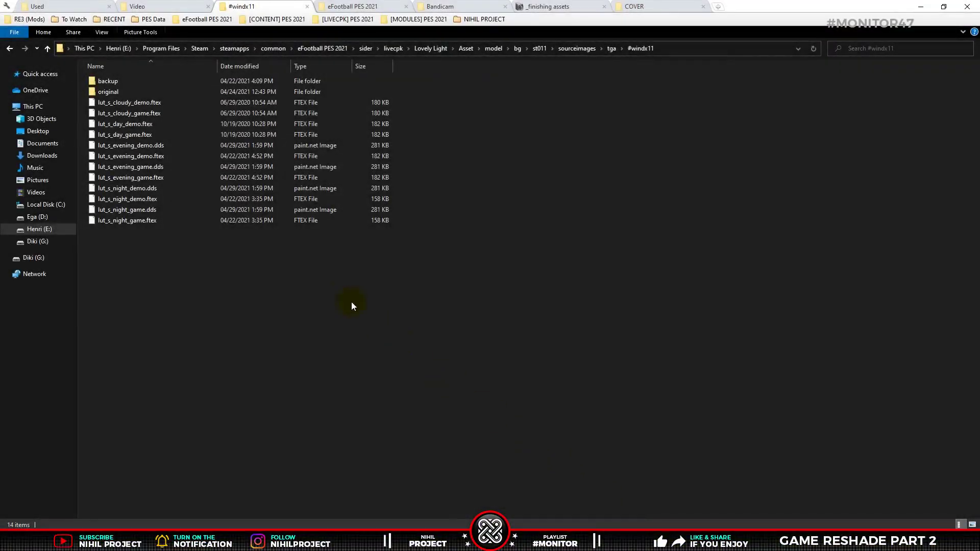
{"action": "mouse_move", "coordinate": [139, 169]}
{"action": "left_mouse_down"}
{"action": "mouse_move", "coordinate": [271, 469]}
{"action": "mouse_move", "coordinate": [265, 390]}
{"action": "left_mouse_up"}
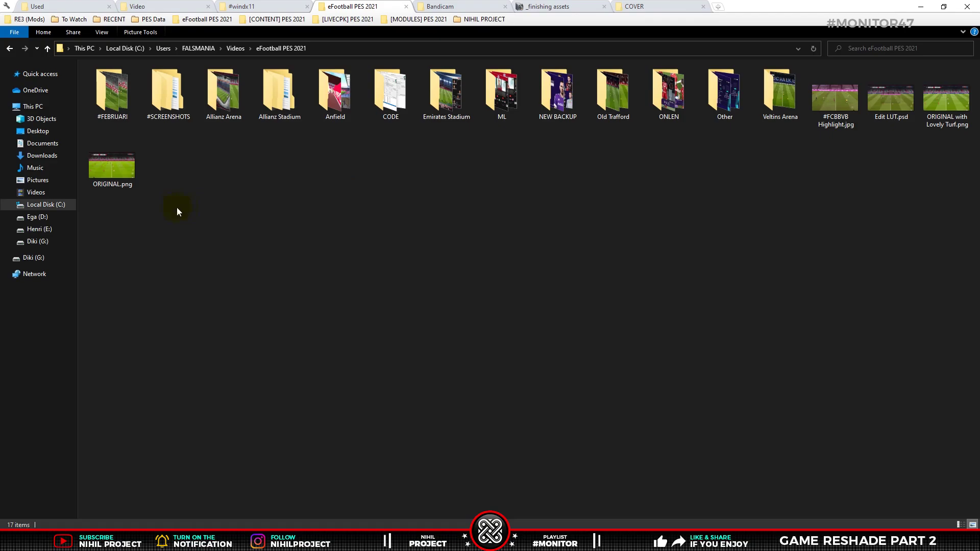
Drag ORIGINAL.png from Explorer onto Photoshop's tab bar as a separate document.
{"action": "left_click_drag", "start_coordinate": [117, 175], "coordinate": [225, 546]}
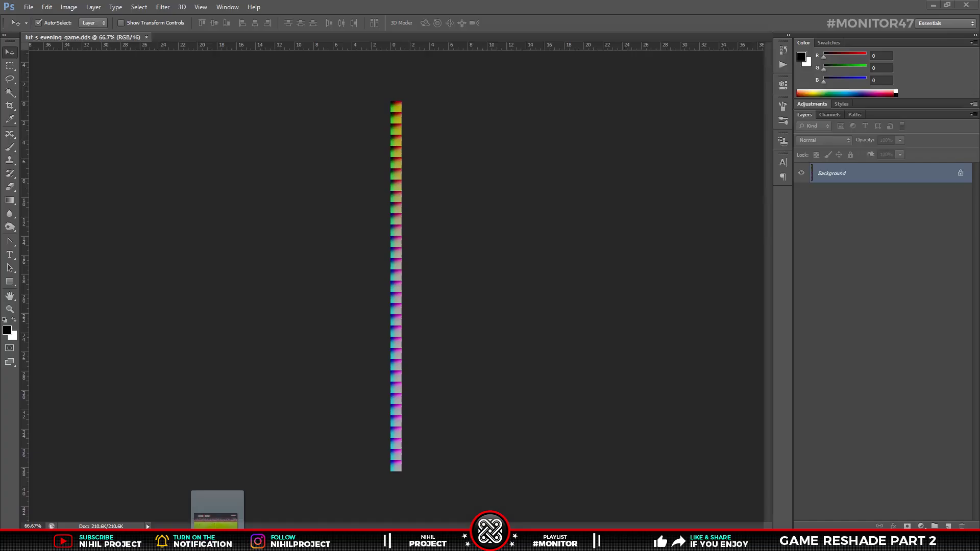
{"action": "left_click_drag", "start_coordinate": [220, 510], "coordinate": [296, 283]}
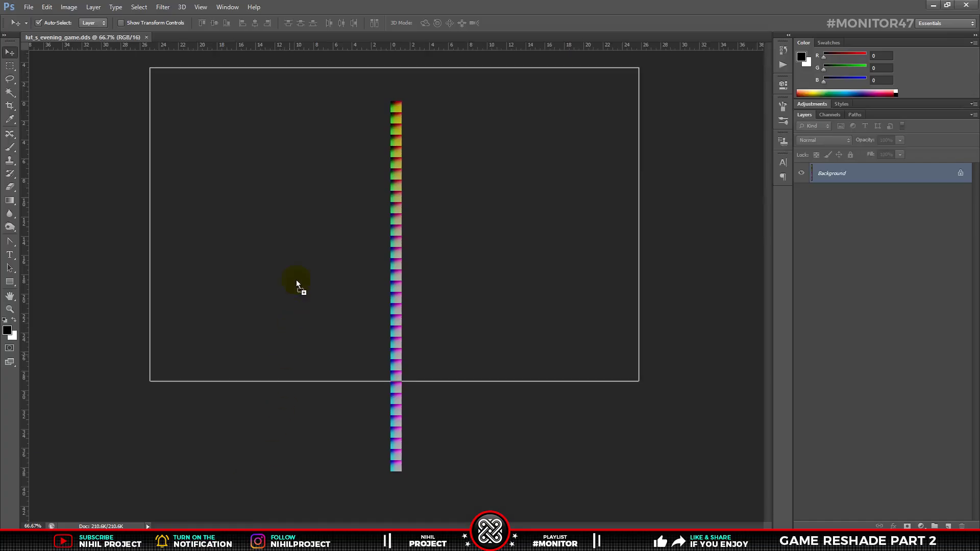
{"action": "left_click_drag", "start_coordinate": [284, 46], "coordinate": [283, 38]}
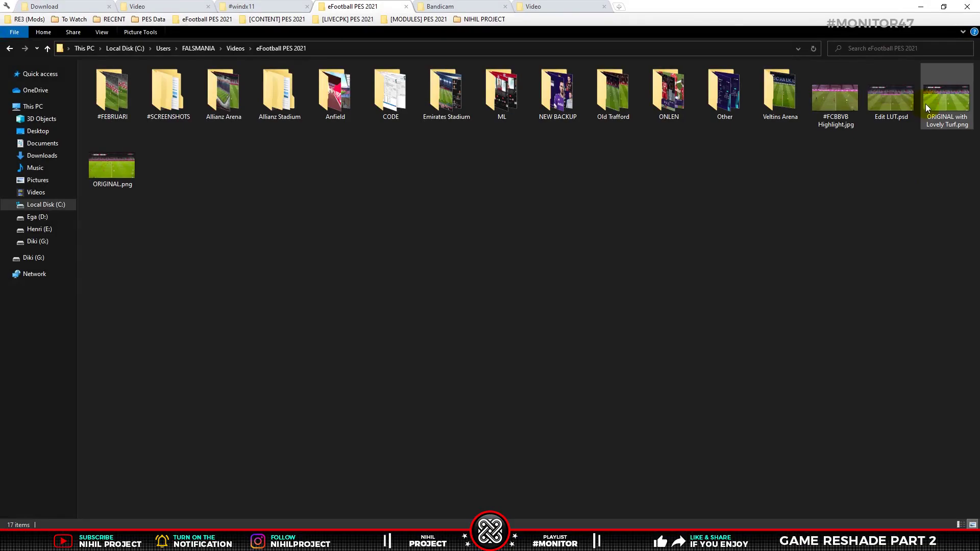
Open ORIGINAL with Lovely Turf.png, place #FCBBVB Highlight.jpg over it at about 40%, then select Background.
{"action": "mouse_move", "coordinate": [926, 103]}
{"action": "left_mouse_down"}
{"action": "mouse_move", "coordinate": [274, 467]}
{"action": "mouse_move", "coordinate": [287, 423]}
{"action": "left_mouse_up"}
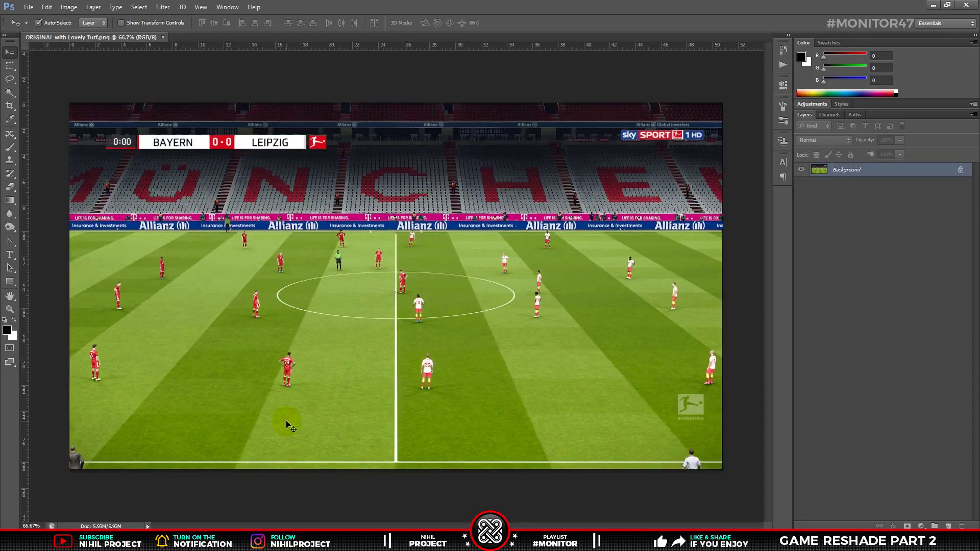
{"action": "left_click", "coordinate": [255, 519]}
{"action": "left_click_drag", "start_coordinate": [836, 99], "coordinate": [358, 363]}
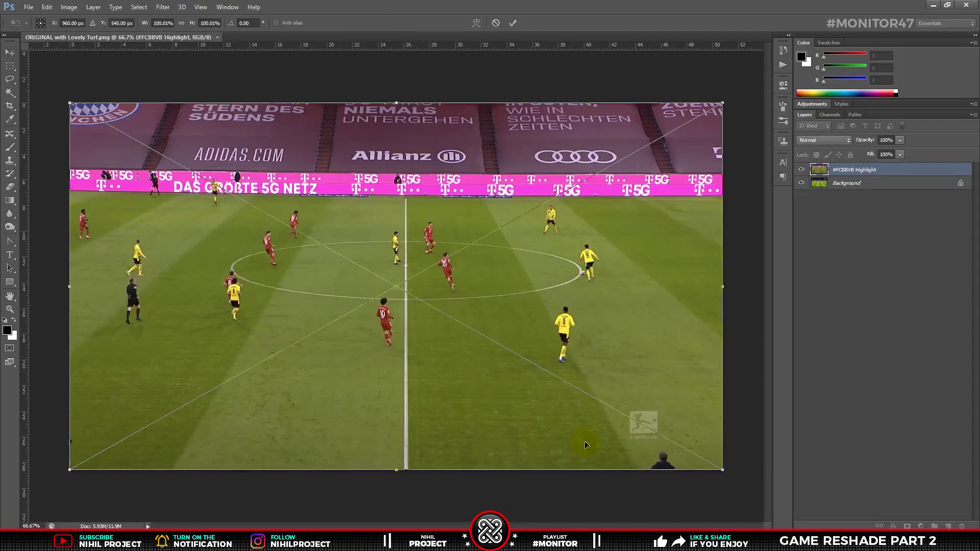
{"action": "left_click_drag", "start_coordinate": [723, 470], "coordinate": [514, 382]}
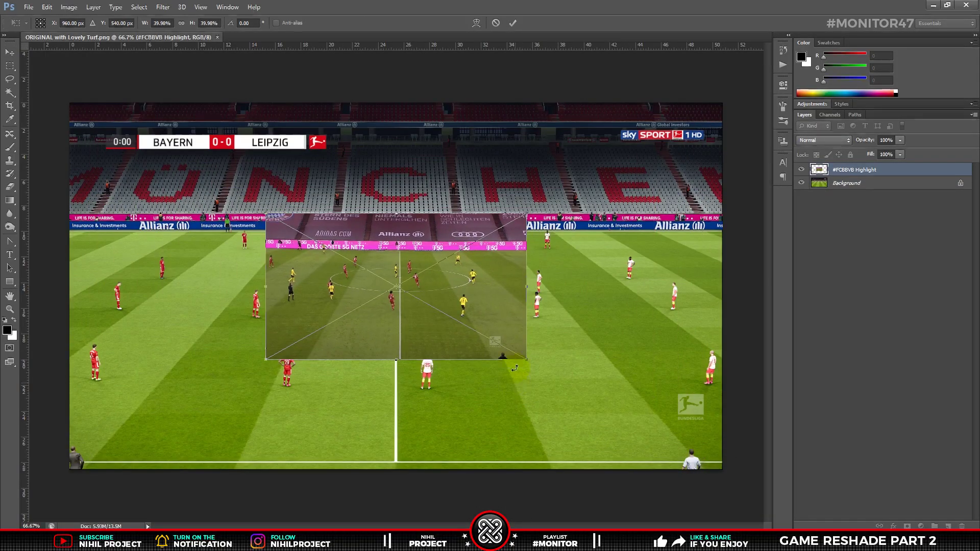
{"action": "left_click", "coordinate": [512, 23]}
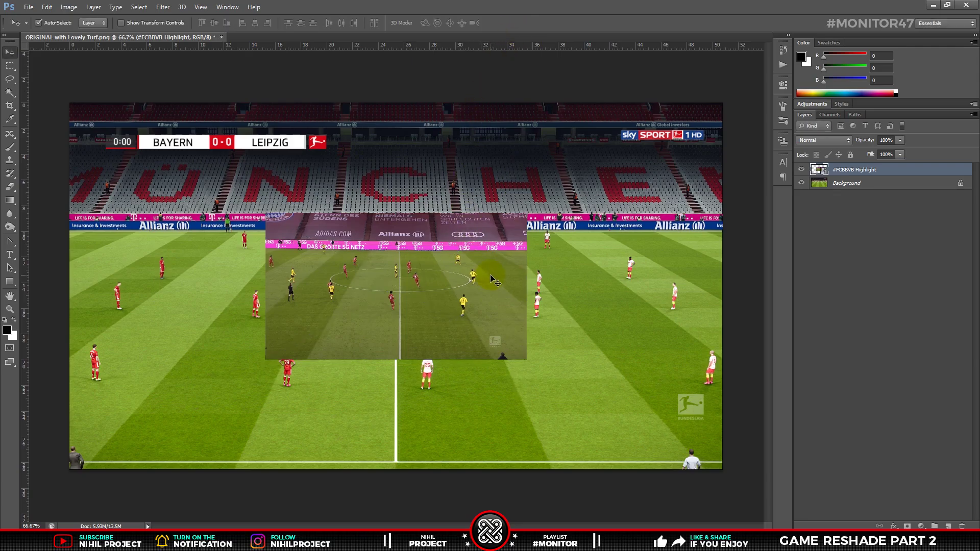
{"action": "key", "text": "ctrl+0"}
{"action": "left_click", "coordinate": [864, 186]}
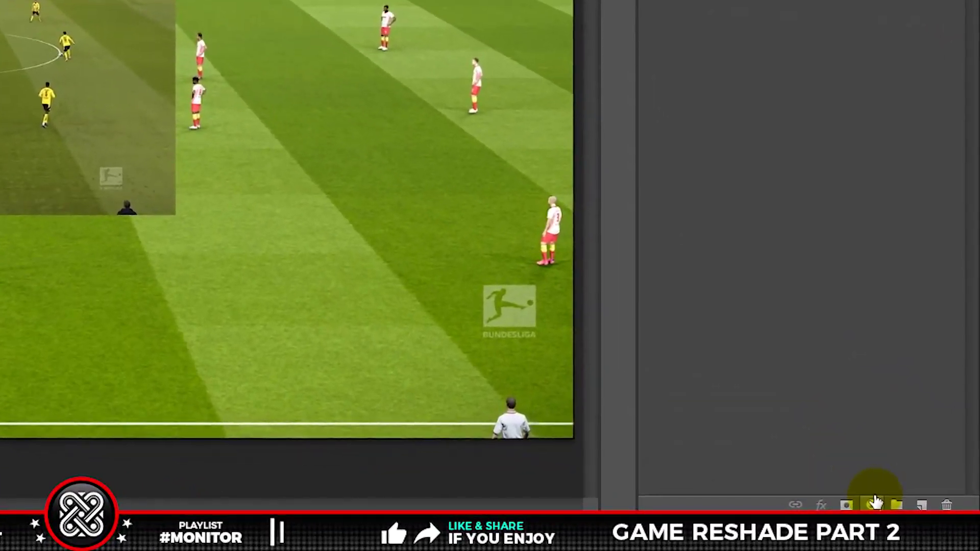
Create the Exposure 1 adjustment layer with Exposure -1.25 and Gamma Correction 1.25.
{"action": "left_click", "coordinate": [920, 526]}
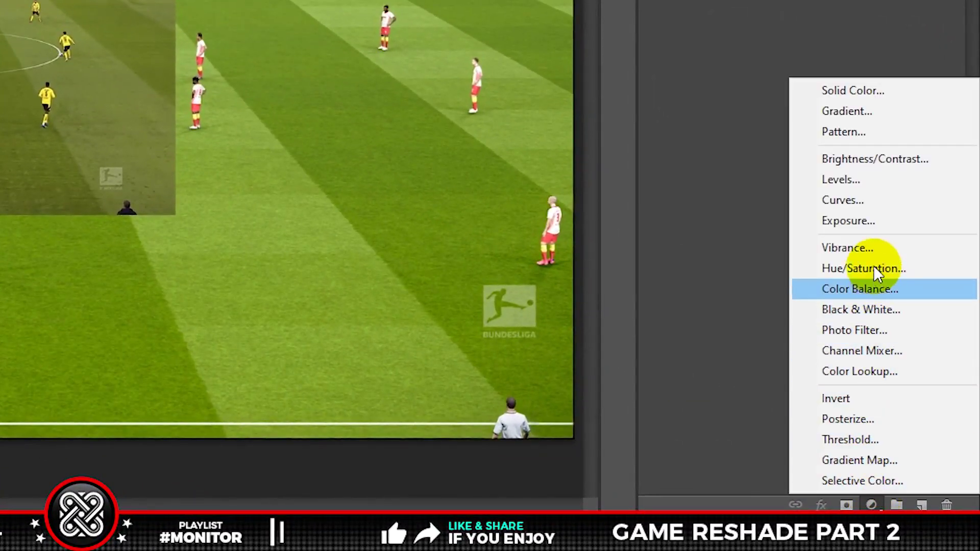
{"action": "left_click", "coordinate": [865, 222]}
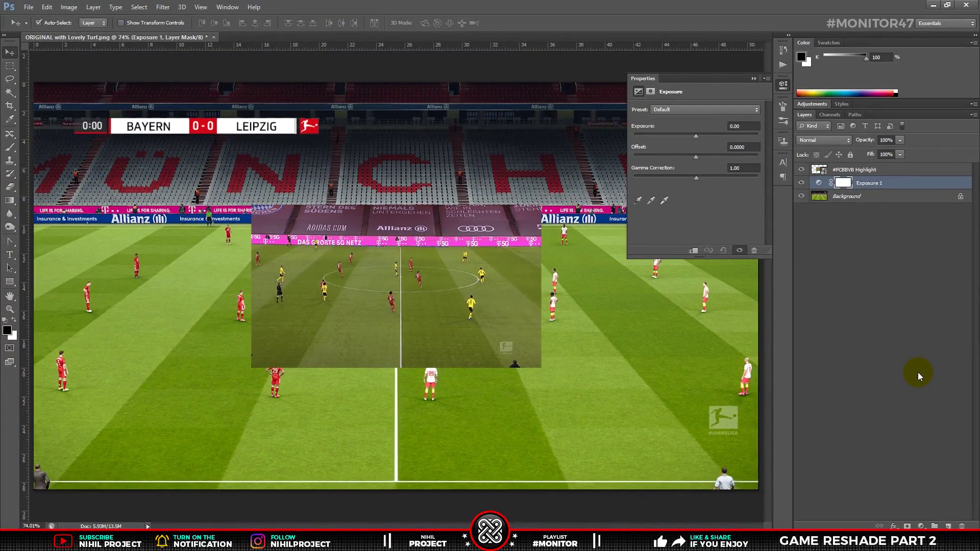
{"action": "left_click", "coordinate": [752, 126]}
{"action": "type", "text": "-0.2"}
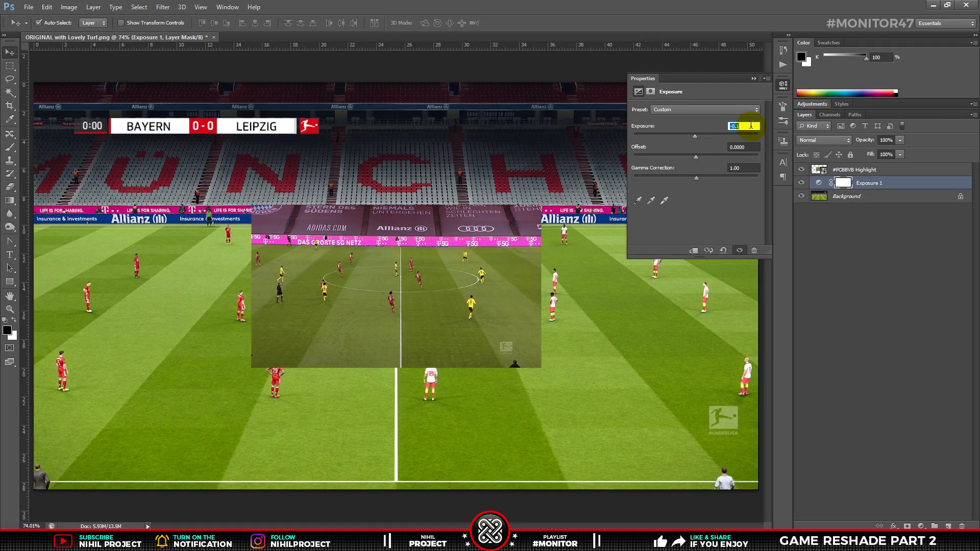
{"action": "key", "text": "Return"}
{"action": "type", "text": "-1.25"}
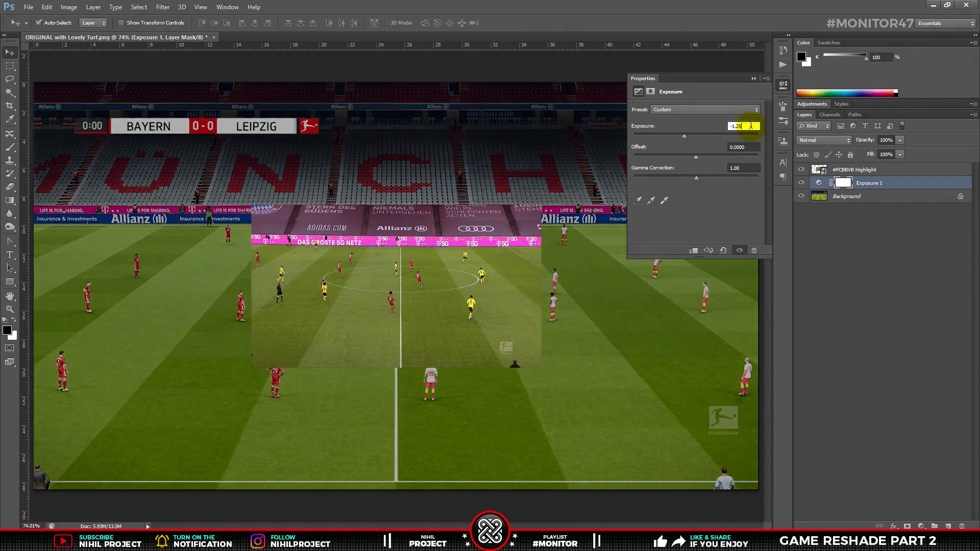
{"action": "left_click", "coordinate": [751, 167]}
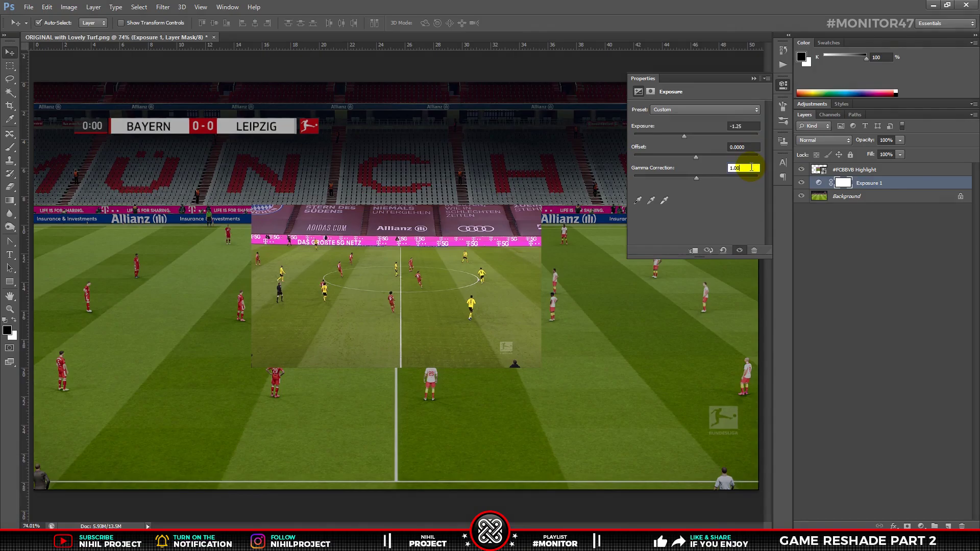
{"action": "type", "text": "1.25"}
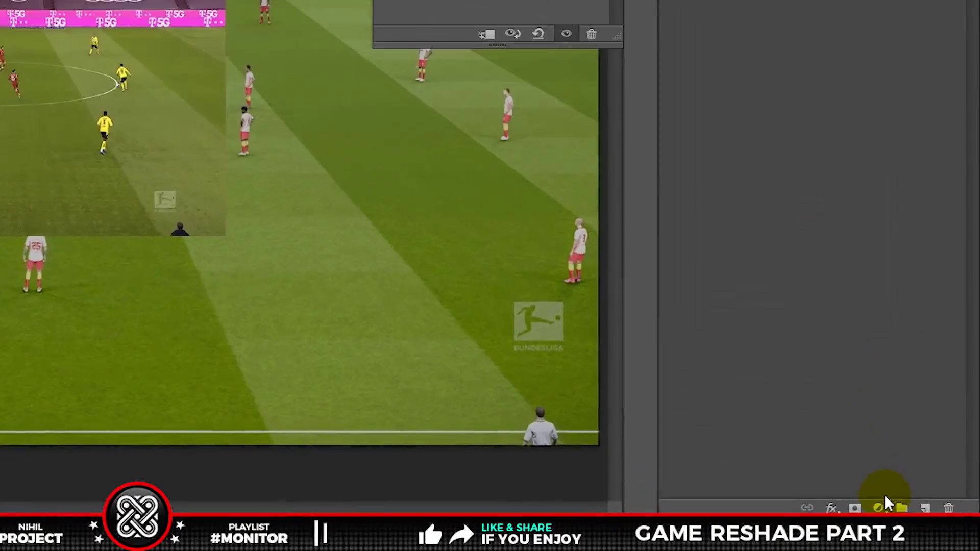
Add a Selective Color adjustment layer targeting the Greens range.
{"action": "left_click", "coordinate": [880, 501]}
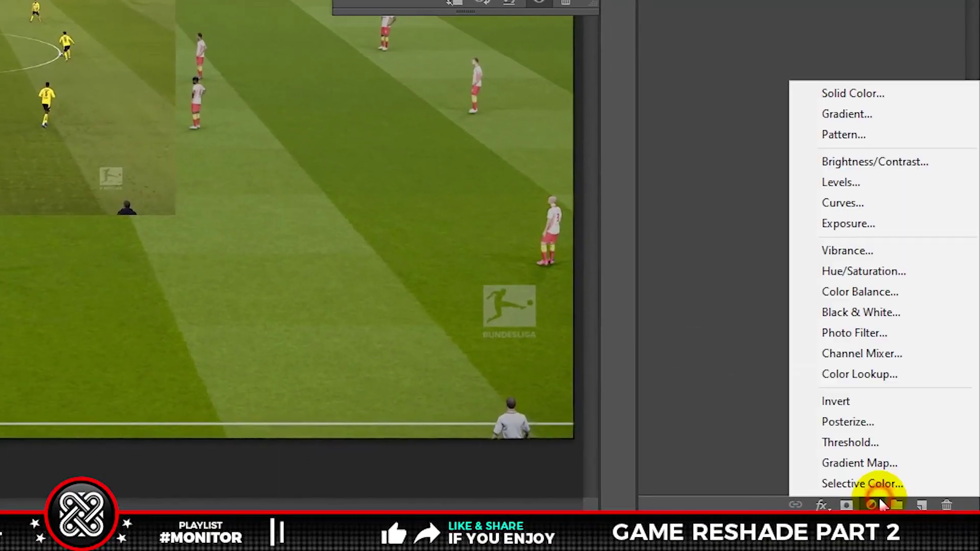
{"action": "left_click", "coordinate": [880, 482]}
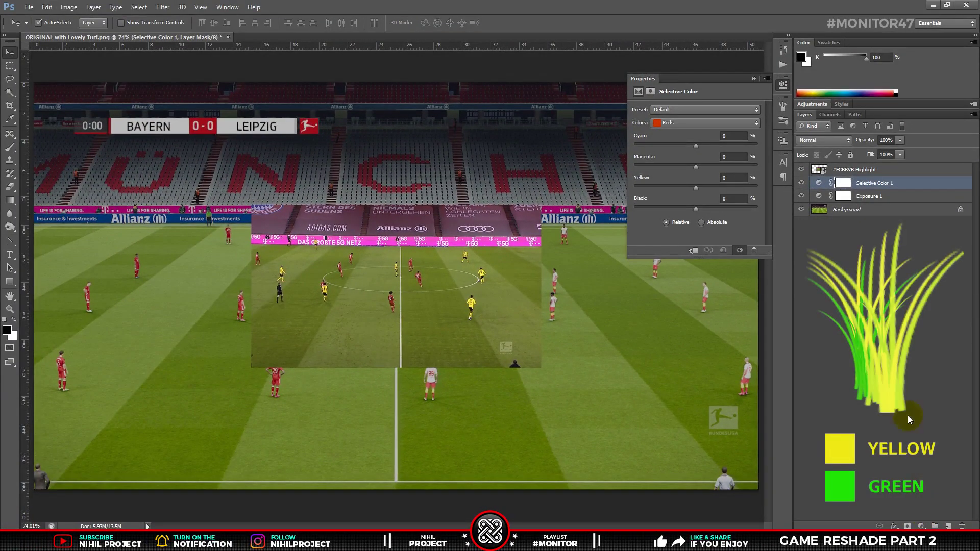
{"action": "left_click", "coordinate": [714, 125]}
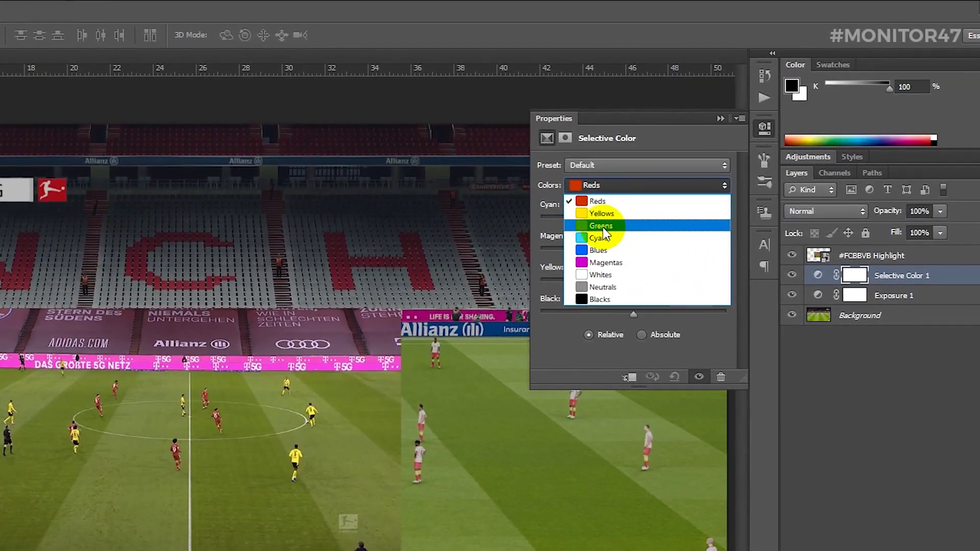
{"action": "left_click", "coordinate": [602, 227]}
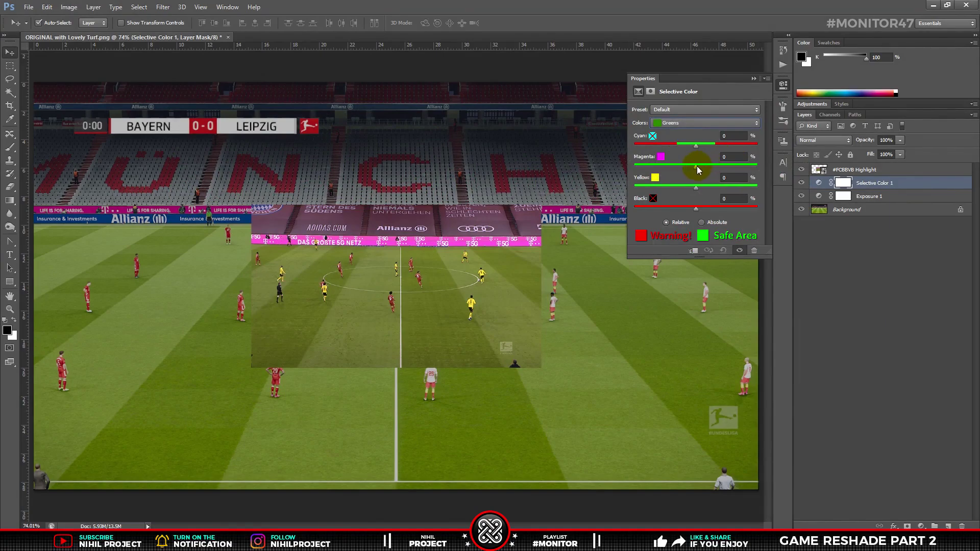
Set the Greens Magenta to +100 and return the Greens Yellow to 0.
{"action": "left_click_drag", "start_coordinate": [697, 166], "coordinate": [605, 166]}
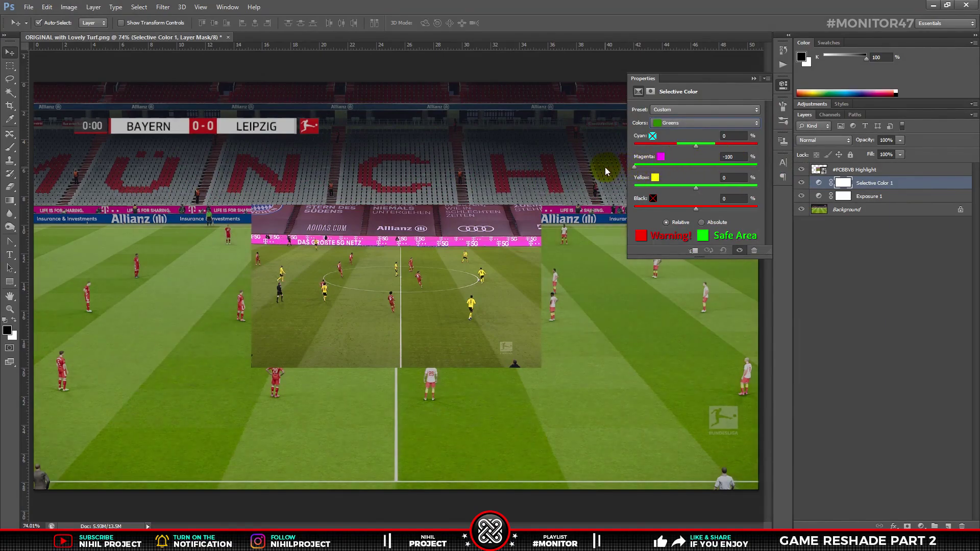
{"action": "left_click_drag", "start_coordinate": [604, 167], "coordinate": [779, 173]}
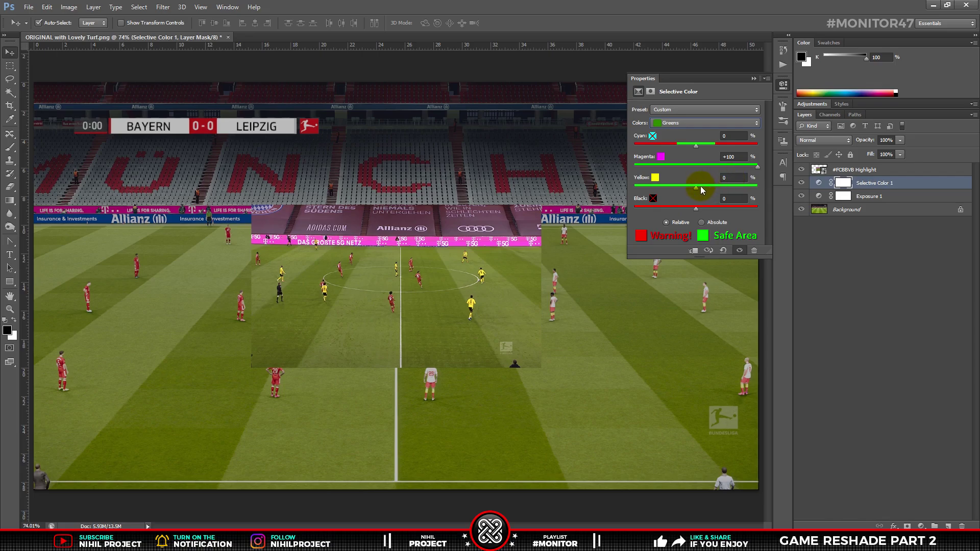
{"action": "left_click_drag", "start_coordinate": [696, 186], "coordinate": [617, 189]}
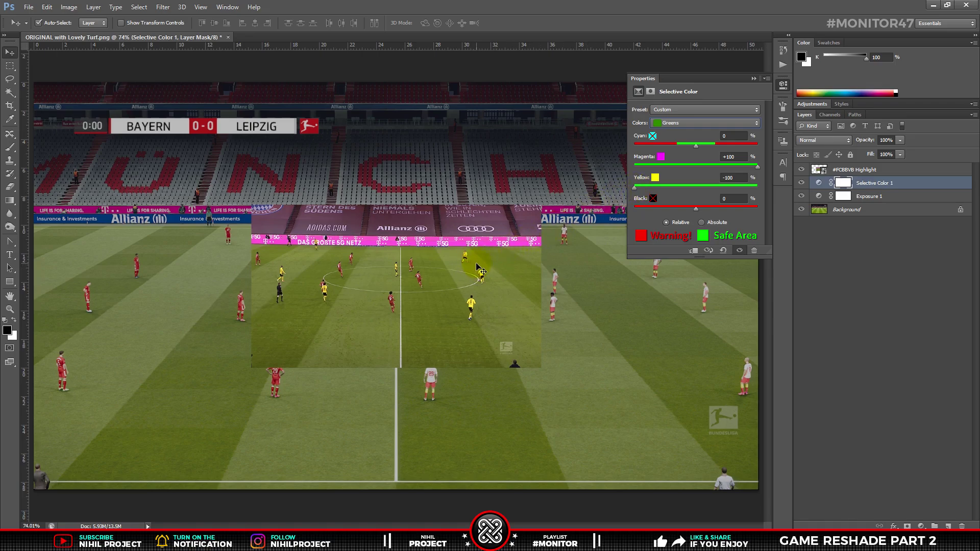
{"action": "left_click_drag", "start_coordinate": [740, 178], "coordinate": [715, 179]}
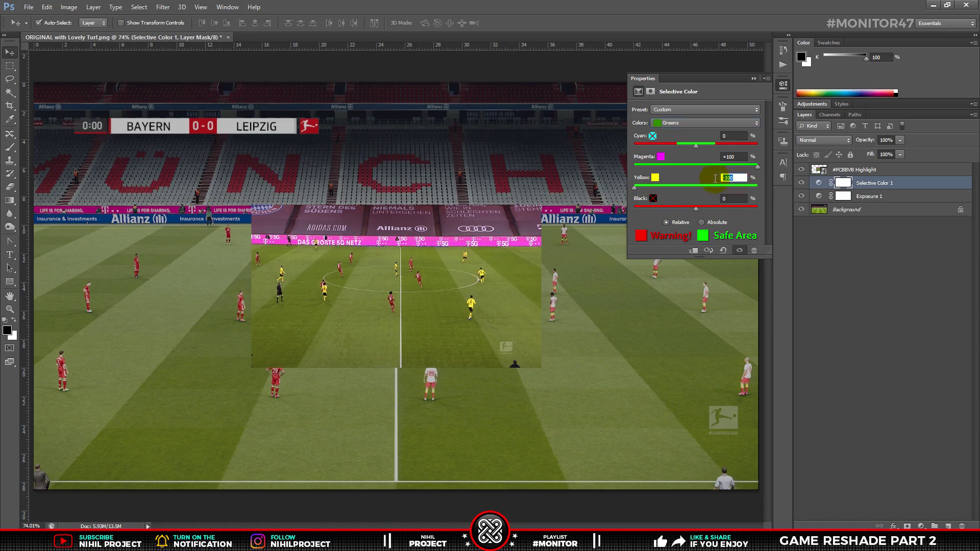
{"action": "type", "text": "0"}
{"action": "key", "text": "Return"}
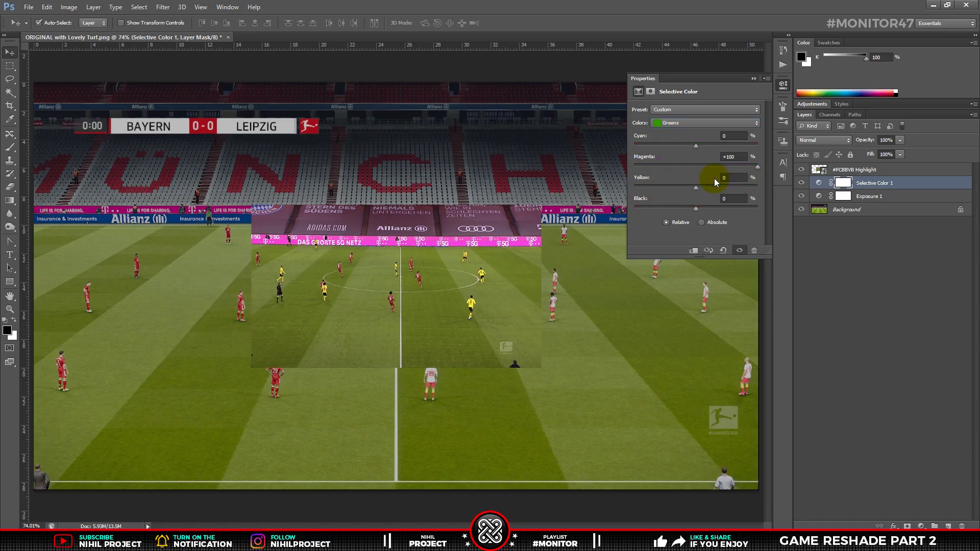
Switch Selective Color to the Yellows range and nudge its Magenta amount with Shift+arrow keys.
{"action": "left_click", "coordinate": [684, 124]}
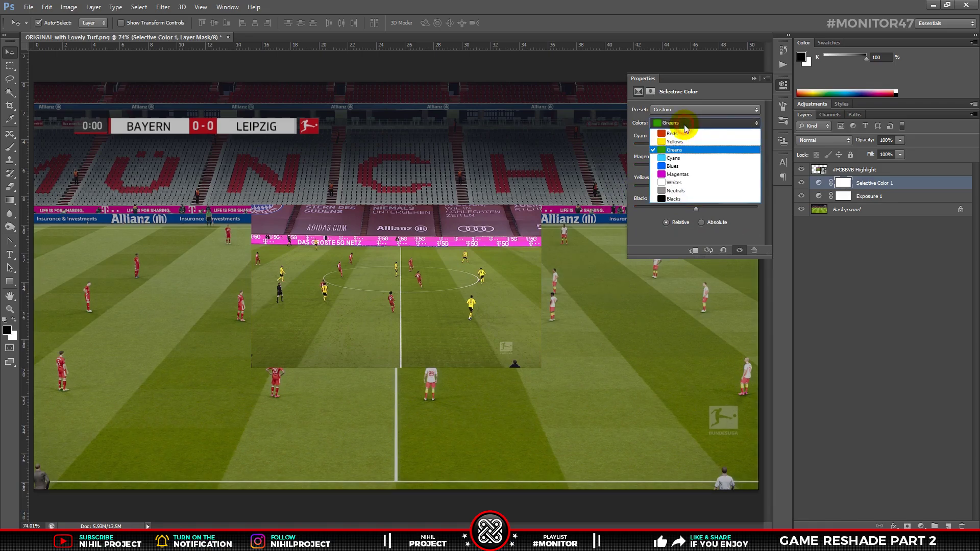
{"action": "left_click", "coordinate": [677, 142]}
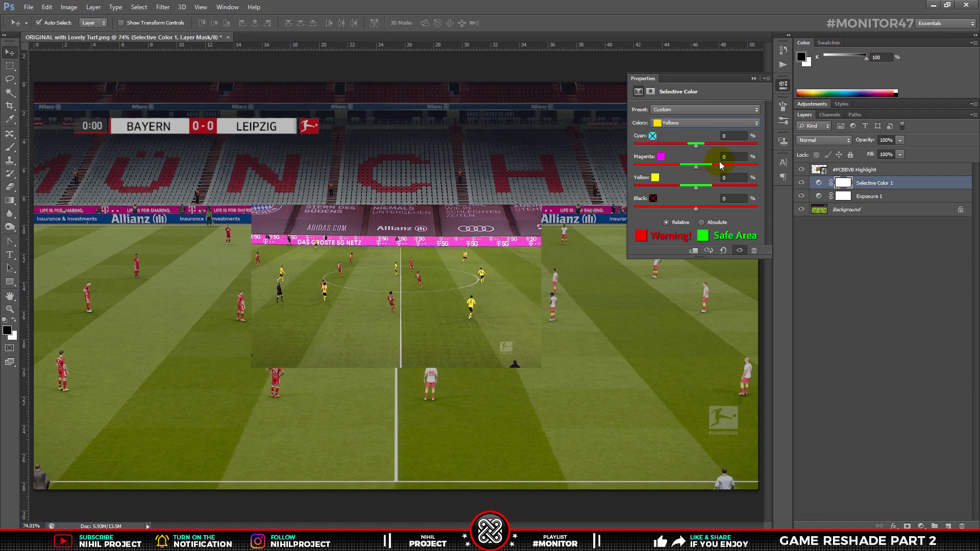
{"action": "left_click", "coordinate": [728, 157]}
{"action": "key", "text": "shift+Up"}
{"action": "key", "text": "shift+Down"}
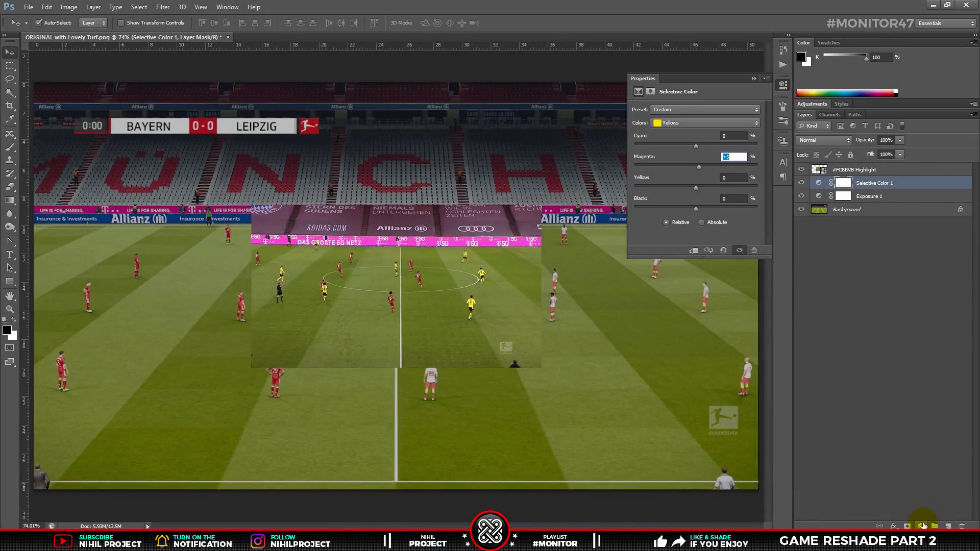
Add a Vibrance adjustment layer with Vibrance +50 and Saturation -2.
{"action": "left_click", "coordinate": [921, 525]}
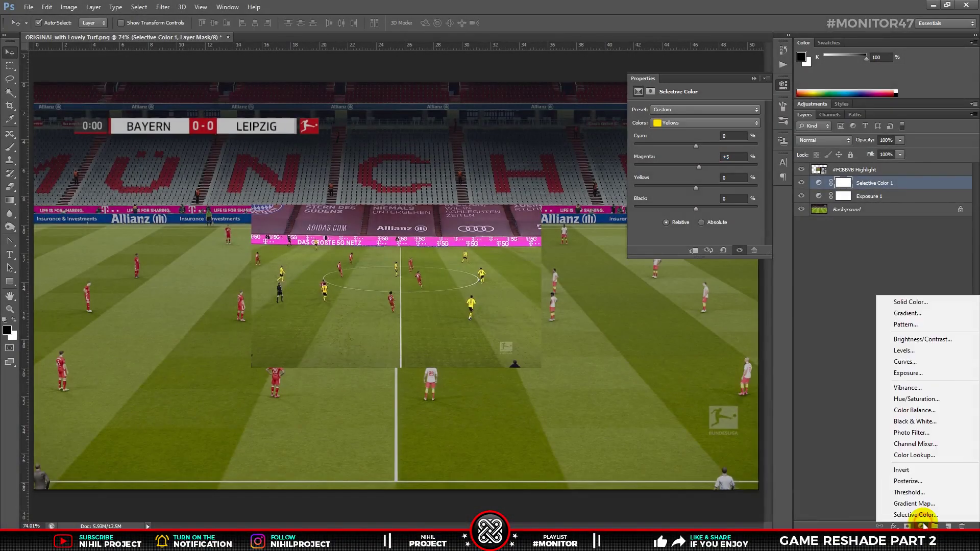
{"action": "left_click", "coordinate": [911, 389]}
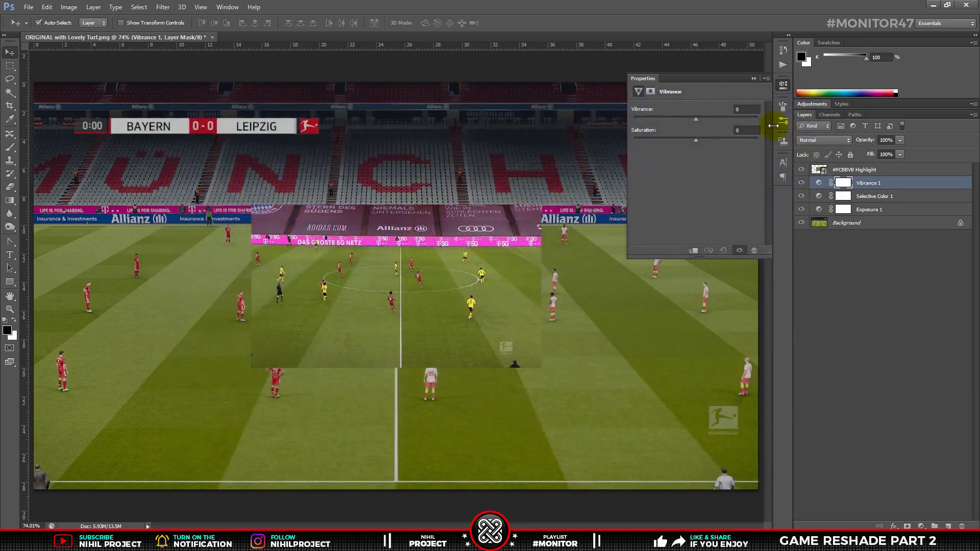
{"action": "left_click", "coordinate": [746, 109]}
{"action": "type", "text": "20"}
{"action": "key", "text": "Return"}
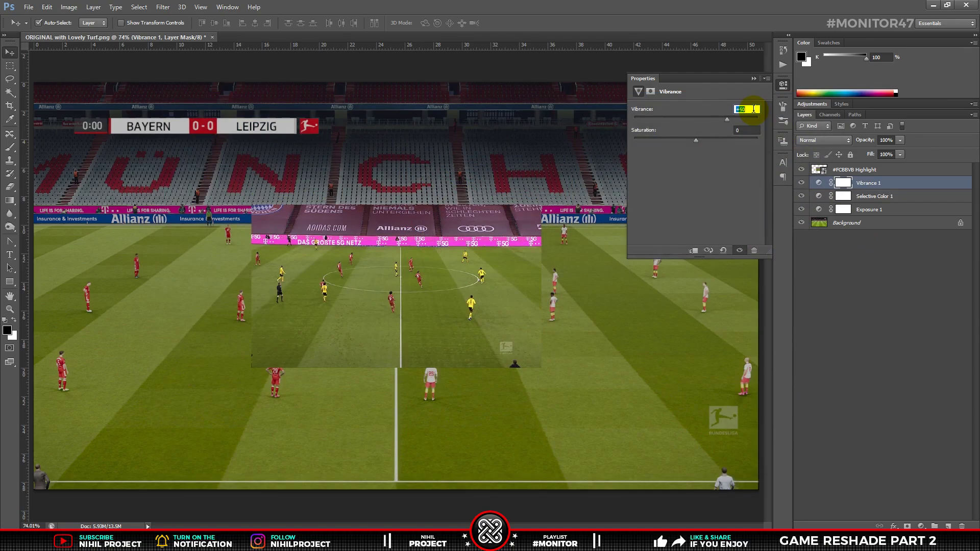
{"action": "left_click", "coordinate": [750, 128]}
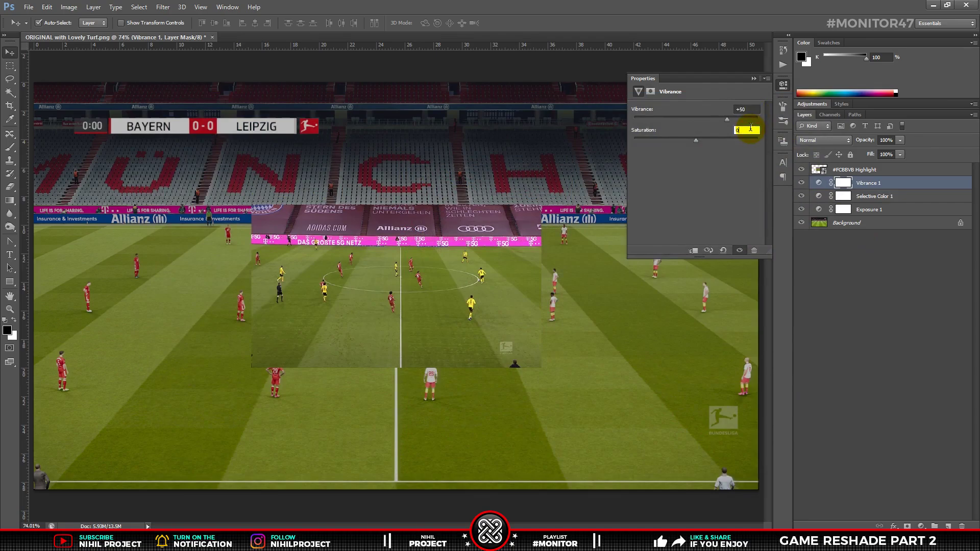
{"action": "type", "text": "-2"}
{"action": "key", "text": "Return"}
{"action": "left_click", "coordinate": [754, 79]}
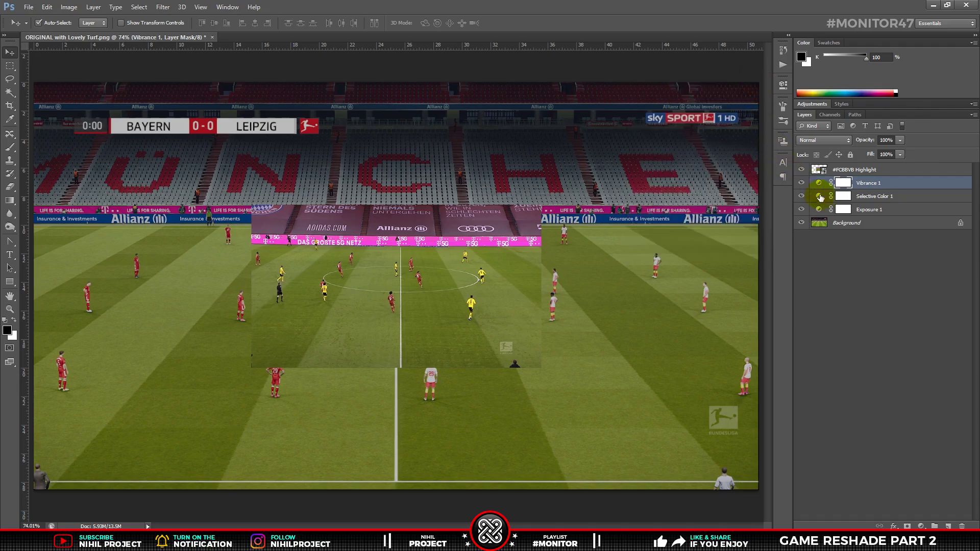
Group the Vibrance, Selective Color and Exposure layers as a green-tagged 'Natural Preset' group.
{"action": "left_click", "coordinate": [868, 211], "text": "shift"}
{"action": "key", "text": "ctrl+g"}
{"action": "double_click", "coordinate": [849, 183]}
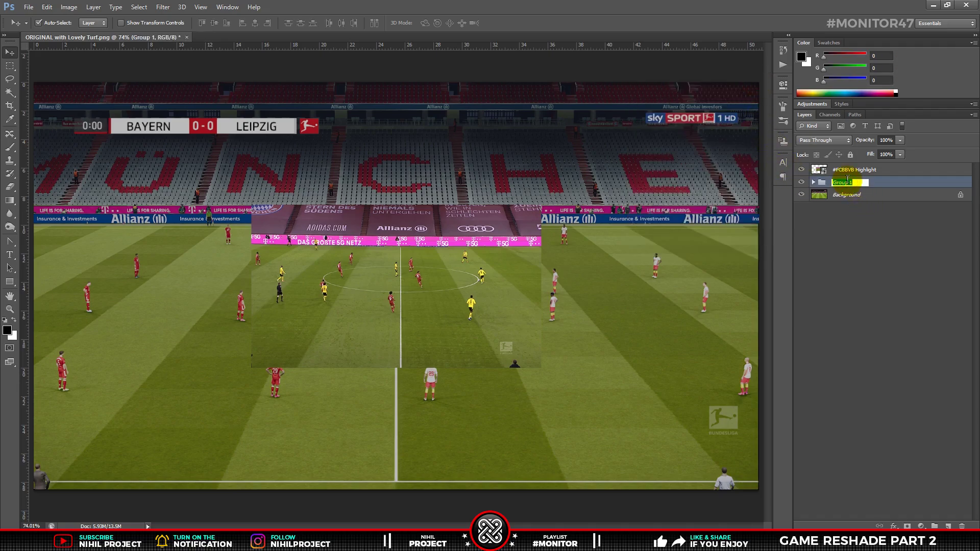
{"action": "type", "text": "Nature Preset"}
{"action": "key", "text": "Return"}
{"action": "right_click", "coordinate": [802, 183]}
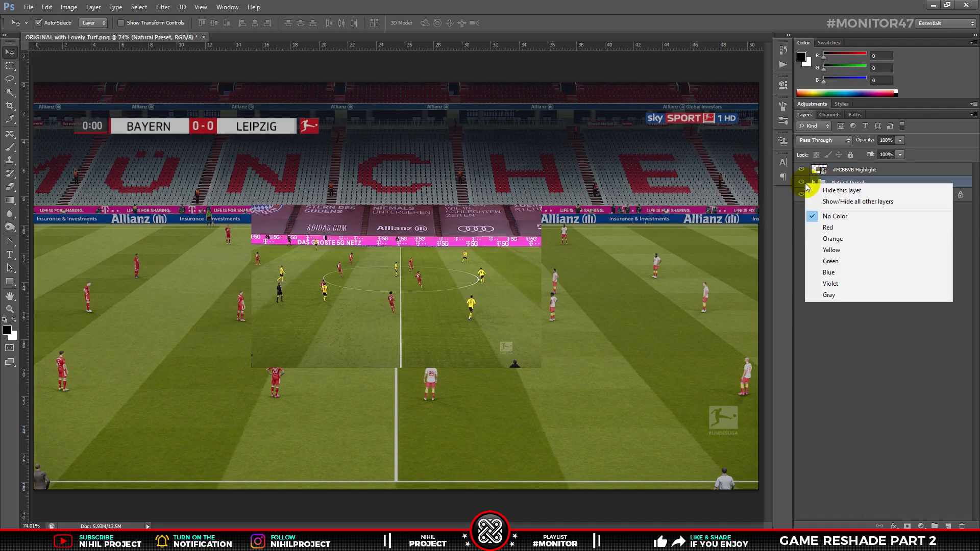
{"action": "left_click", "coordinate": [841, 258]}
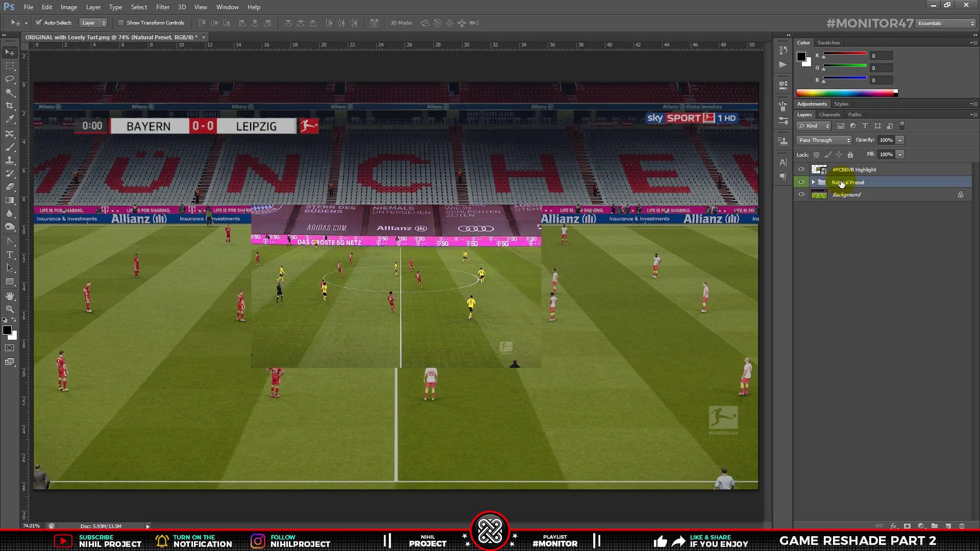
Create a new layer group named '+ (PES Original Exposure)'.
{"action": "left_click", "coordinate": [935, 525]}
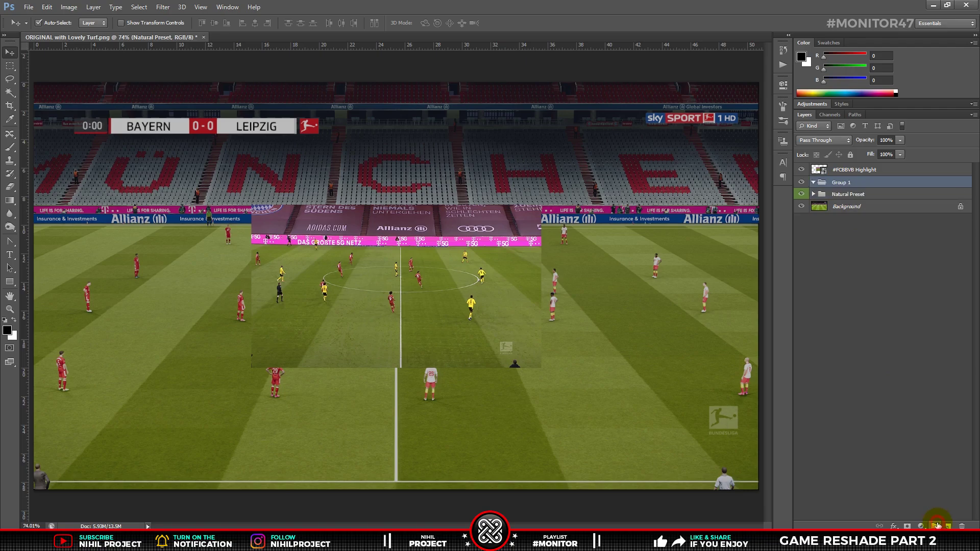
{"action": "double_click", "coordinate": [839, 182]}
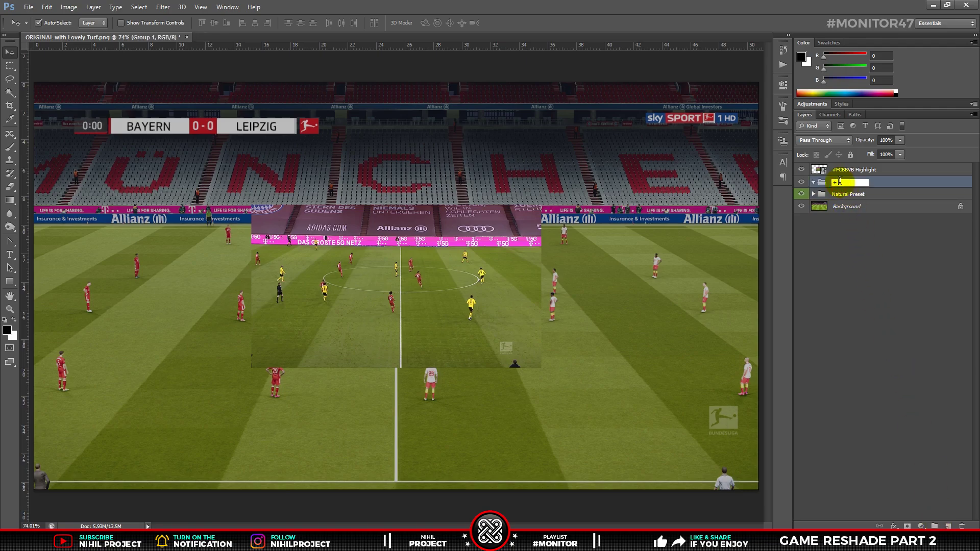
{"action": "type", "text": "PES Original "}
{"action": "type", "text": "Exposure)"}
{"action": "key", "text": "Return"}
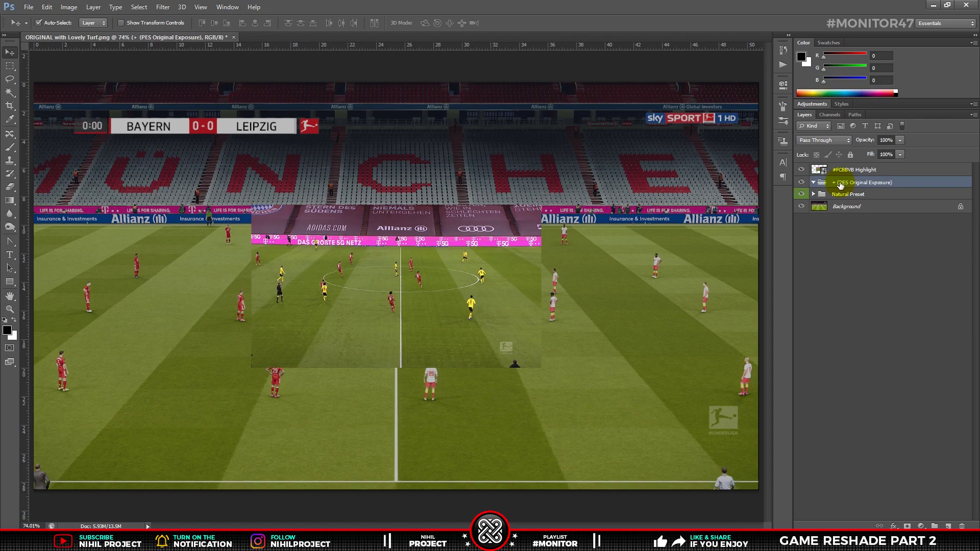
Add an Exposure layer inside the group with Exposure 0.5 and Gamma 0.9.
{"action": "left_click", "coordinate": [921, 526]}
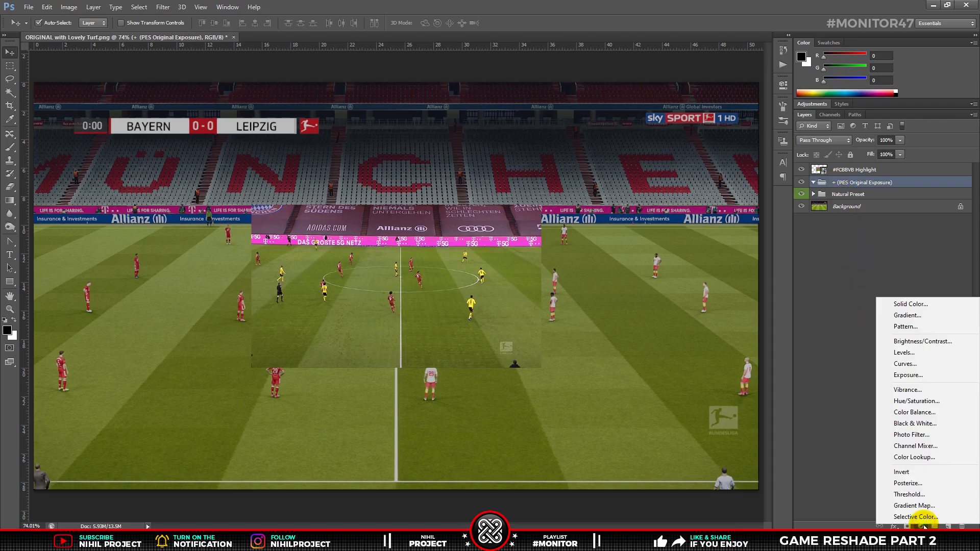
{"action": "left_click", "coordinate": [922, 376]}
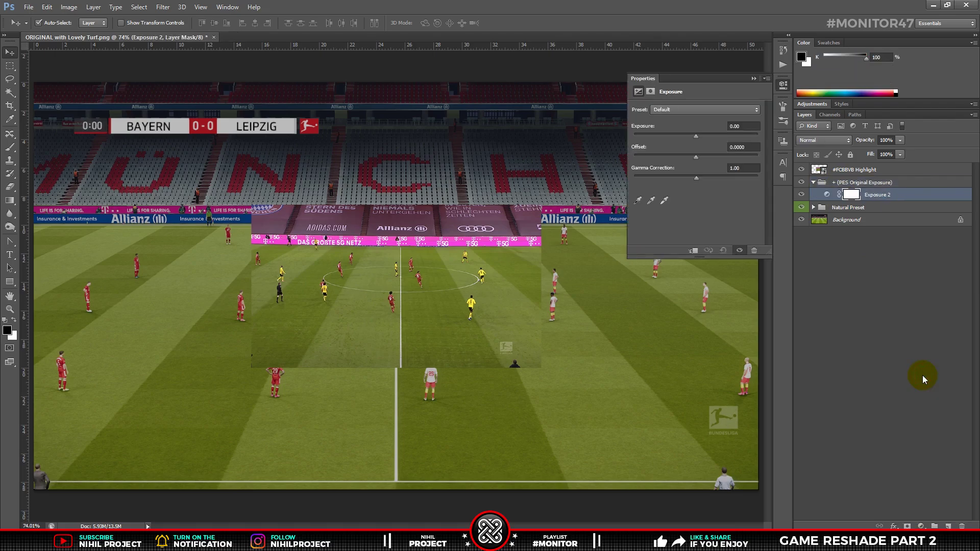
{"action": "left_click", "coordinate": [741, 126]}
{"action": "type", "text": "0"}
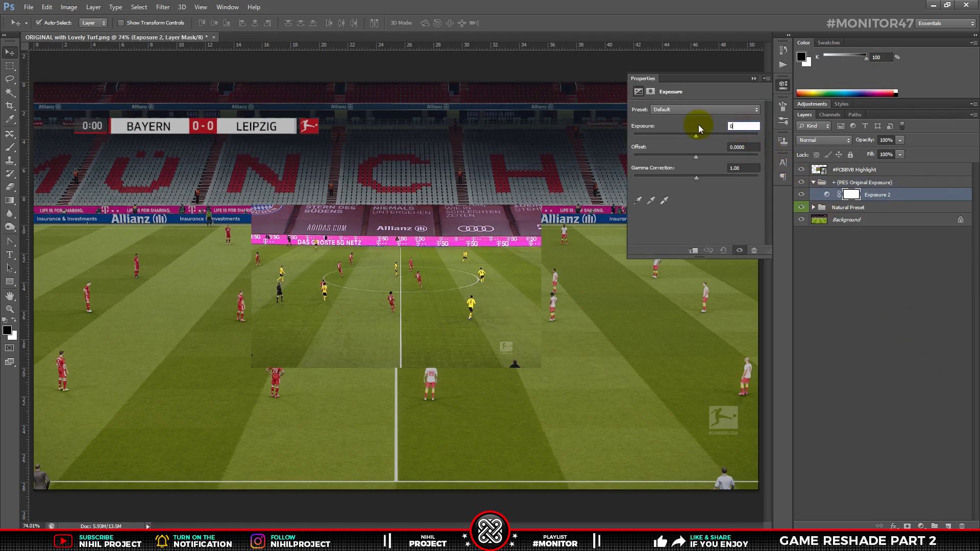
{"action": "type", "text": ".5"}
{"action": "left_click", "coordinate": [733, 167]}
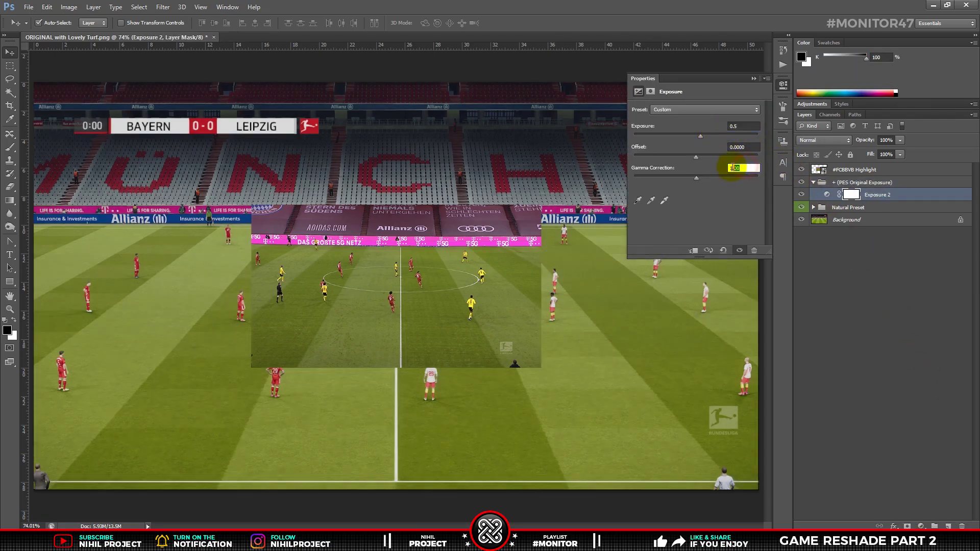
{"action": "type", "text": "0.9"}
{"action": "key", "text": "Return"}
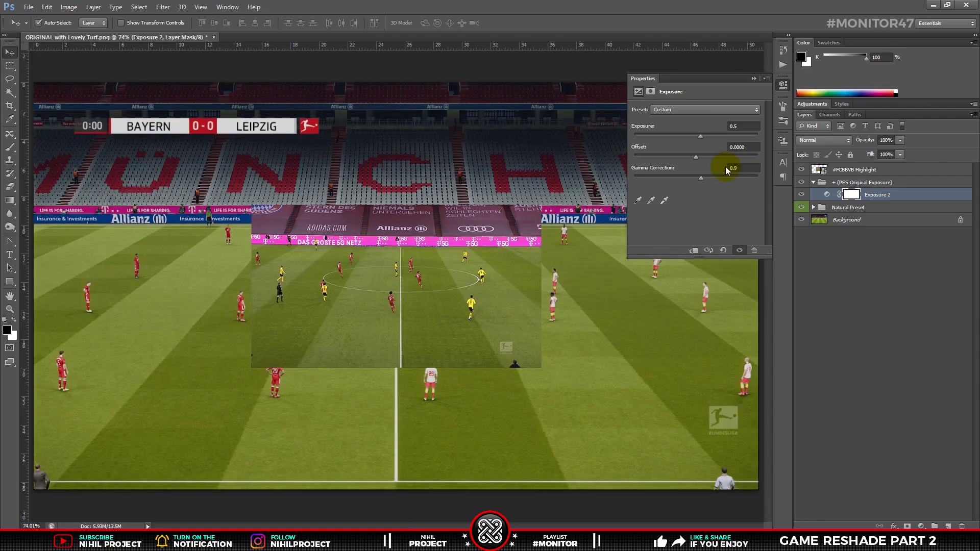
{"action": "left_click", "coordinate": [753, 78]}
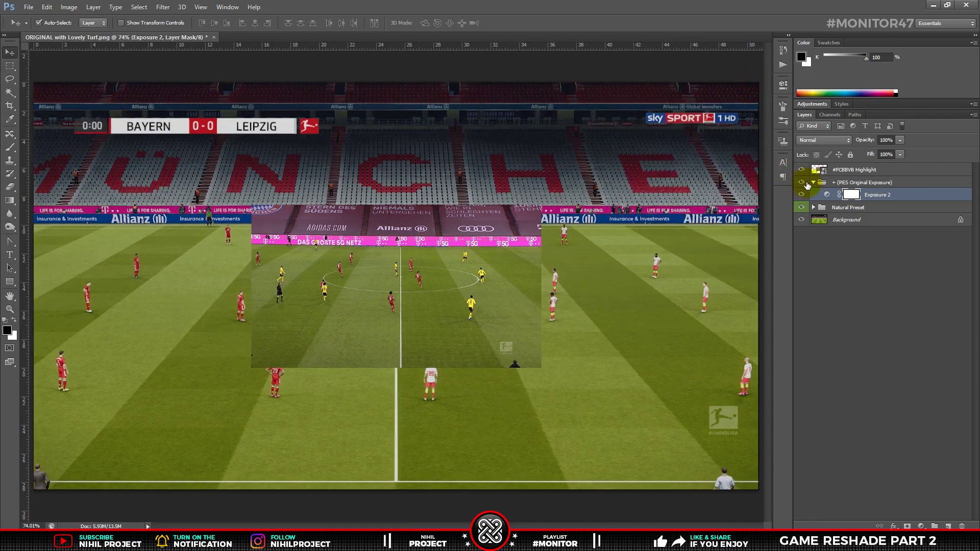
Tag the exposure group red and toggle its visibility to compare the grade.
{"action": "left_click", "coordinate": [813, 182]}
{"action": "right_click", "coordinate": [804, 184]}
{"action": "left_click", "coordinate": [825, 225]}
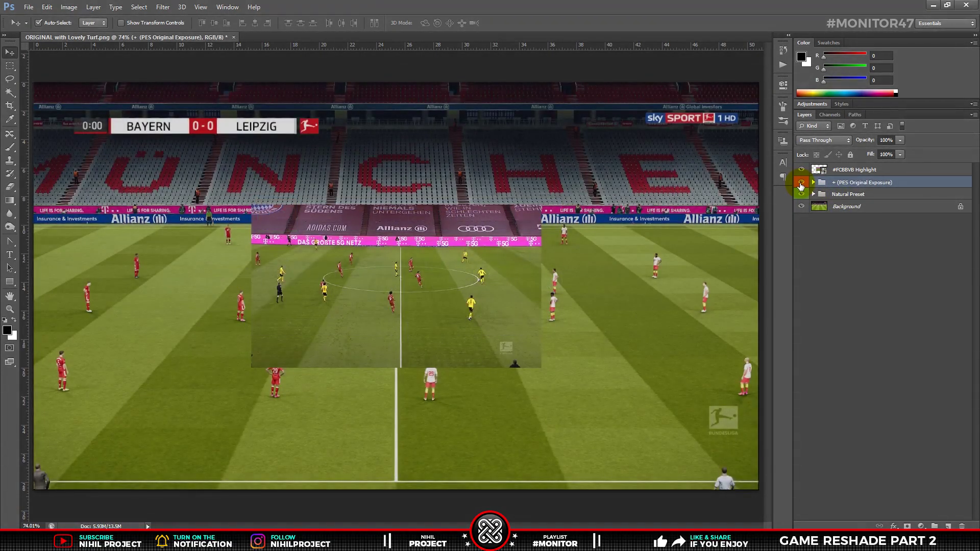
{"action": "left_click", "coordinate": [800, 184]}
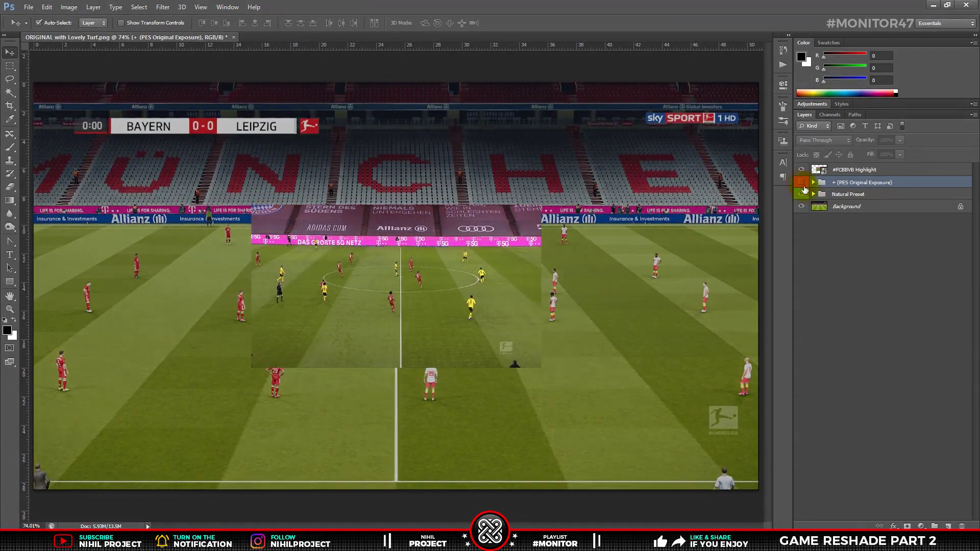
{"action": "left_click", "coordinate": [818, 195]}
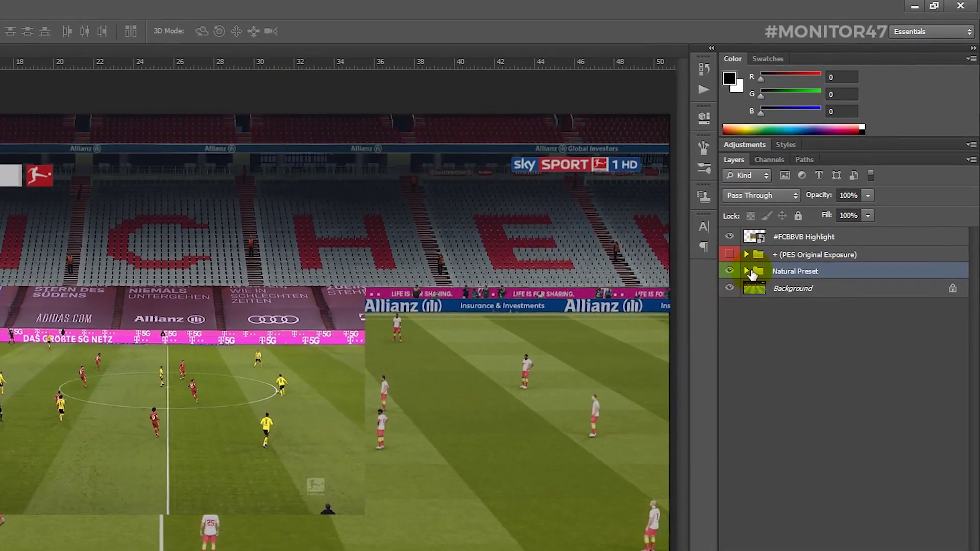
{"action": "left_click", "coordinate": [778, 255]}
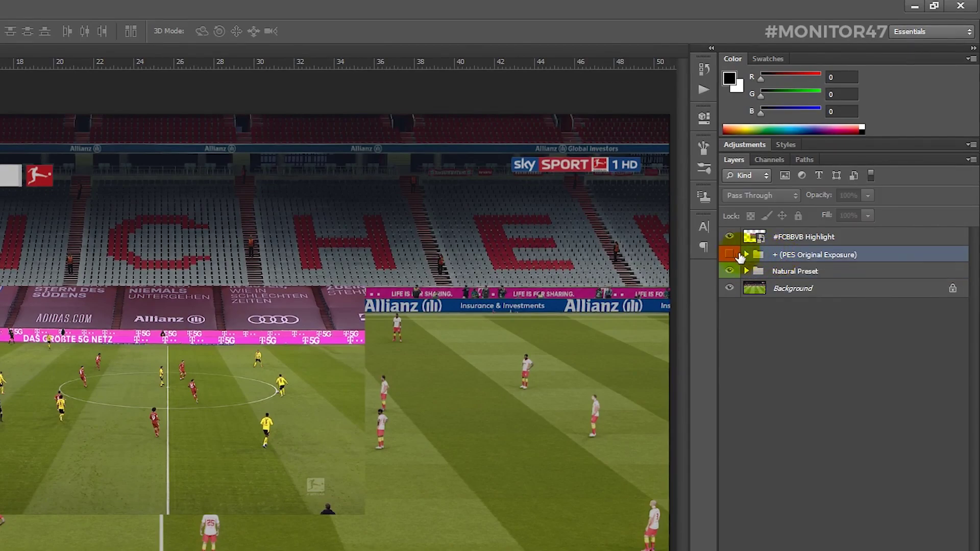
{"action": "left_click", "coordinate": [730, 254]}
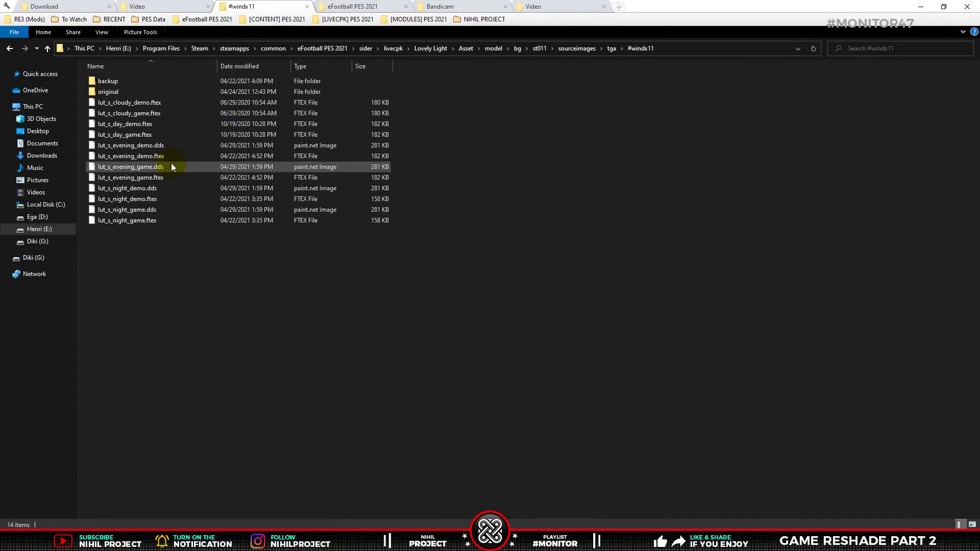
Drag lut_s_evening_game.dds into Photoshop and place its widened window beside the screenshot.
{"action": "left_click", "coordinate": [152, 168]}
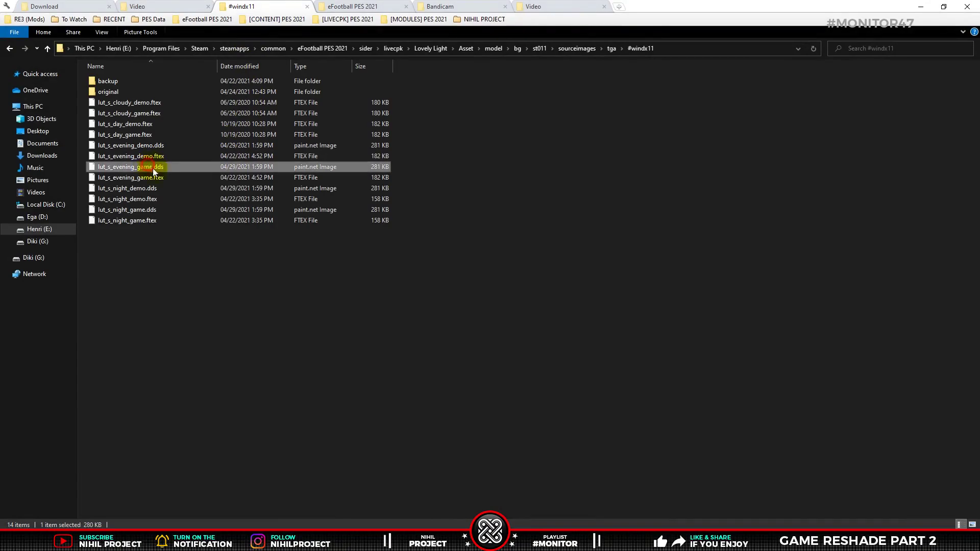
{"action": "mouse_move", "coordinate": [152, 168]}
{"action": "left_mouse_down"}
{"action": "mouse_move", "coordinate": [359, 86]}
{"action": "mouse_move", "coordinate": [360, 38]}
{"action": "mouse_move", "coordinate": [341, 88]}
{"action": "left_mouse_up"}
{"action": "left_click_drag", "start_coordinate": [319, 161], "coordinate": [499, 161]}
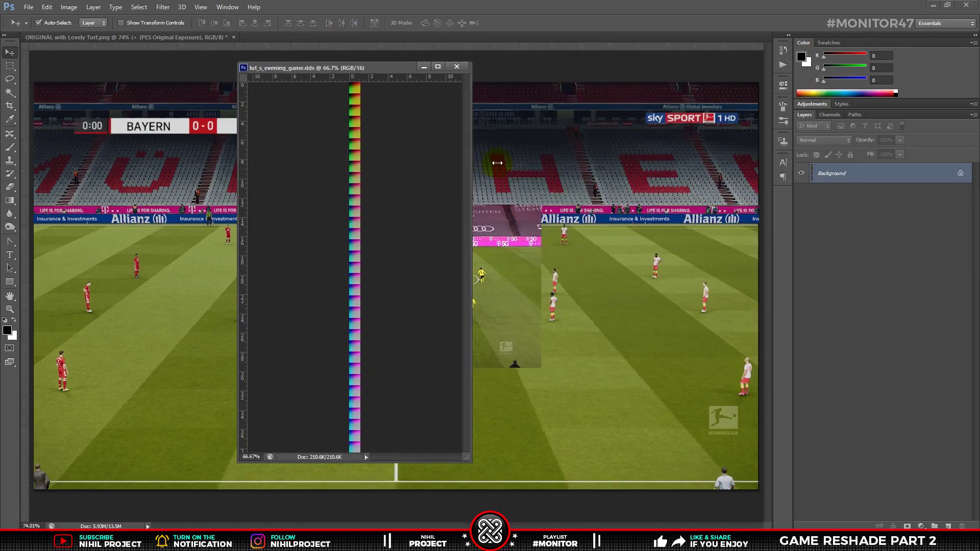
{"action": "left_click_drag", "start_coordinate": [406, 69], "coordinate": [622, 93]}
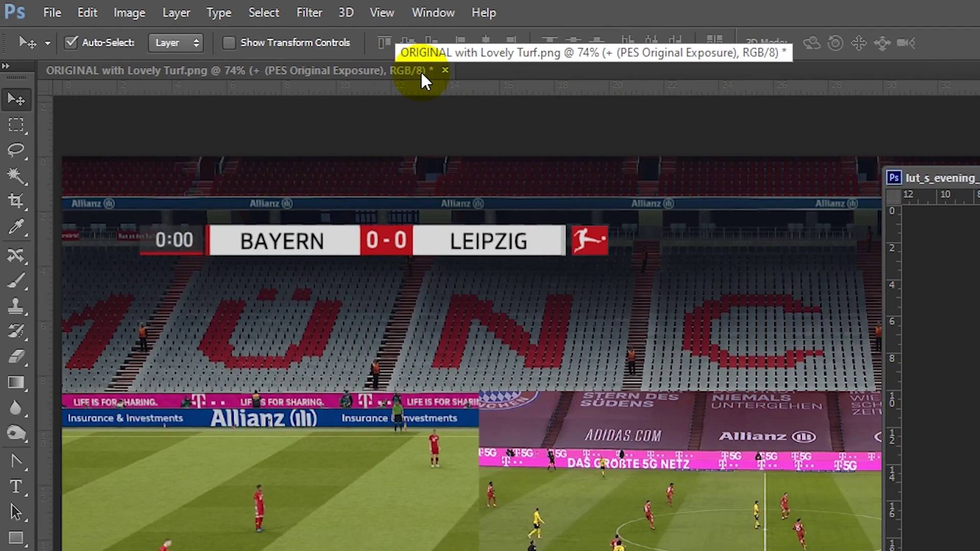
Convert the screenshot document to 16 Bits/Channel.
{"action": "left_click", "coordinate": [345, 69]}
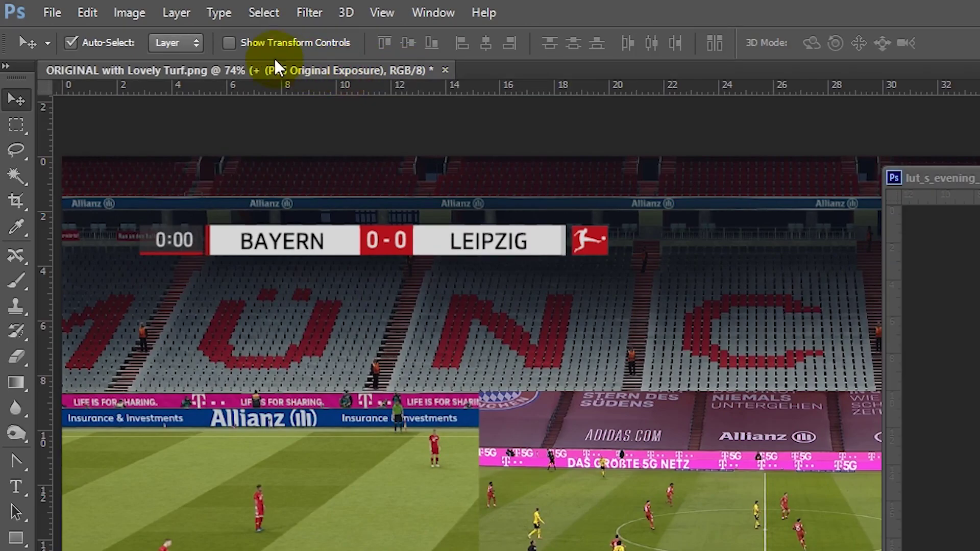
{"action": "left_click", "coordinate": [127, 14]}
{"action": "mouse_move", "coordinate": [140, 35]}
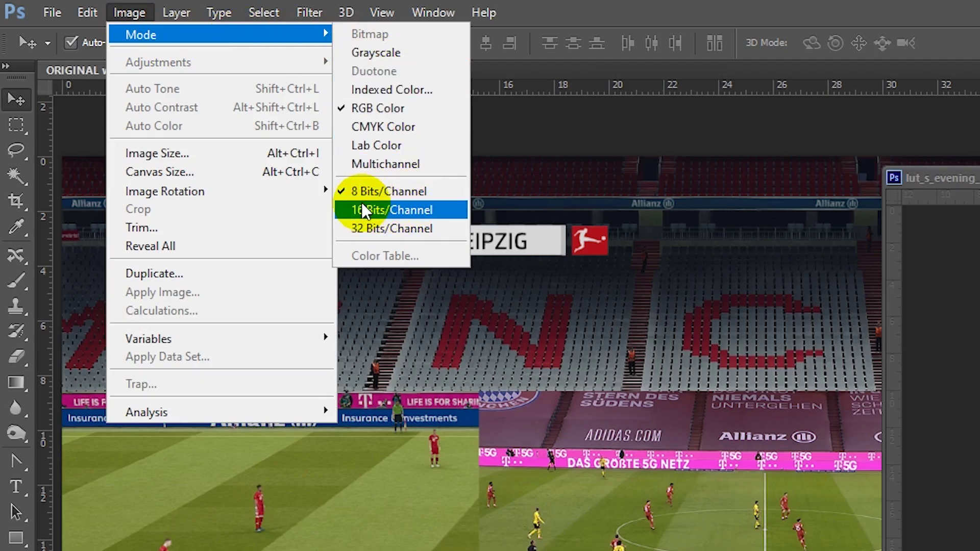
{"action": "left_click", "coordinate": [431, 204]}
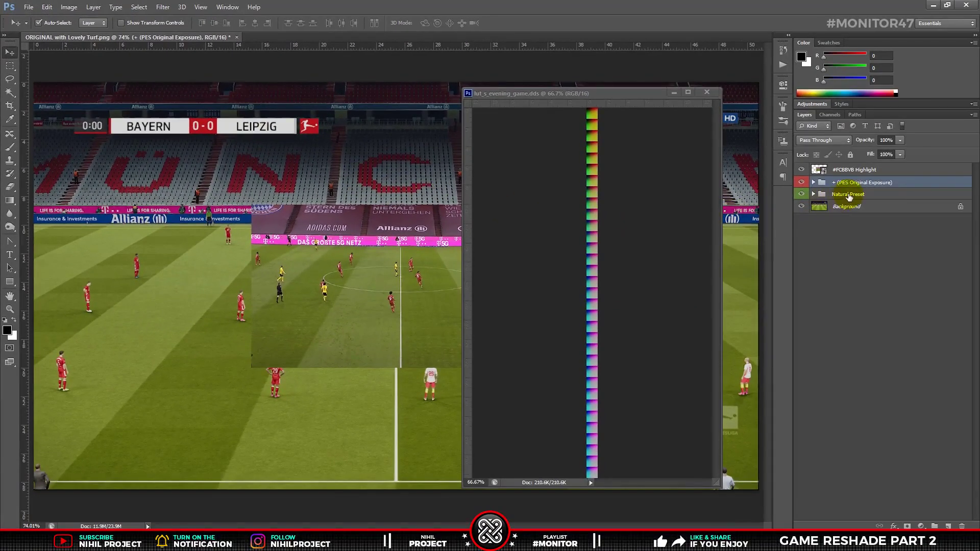
Copy both adjustment groups onto the LUT strip and start a Save As.
{"action": "left_click", "coordinate": [848, 196], "text": "ctrl"}
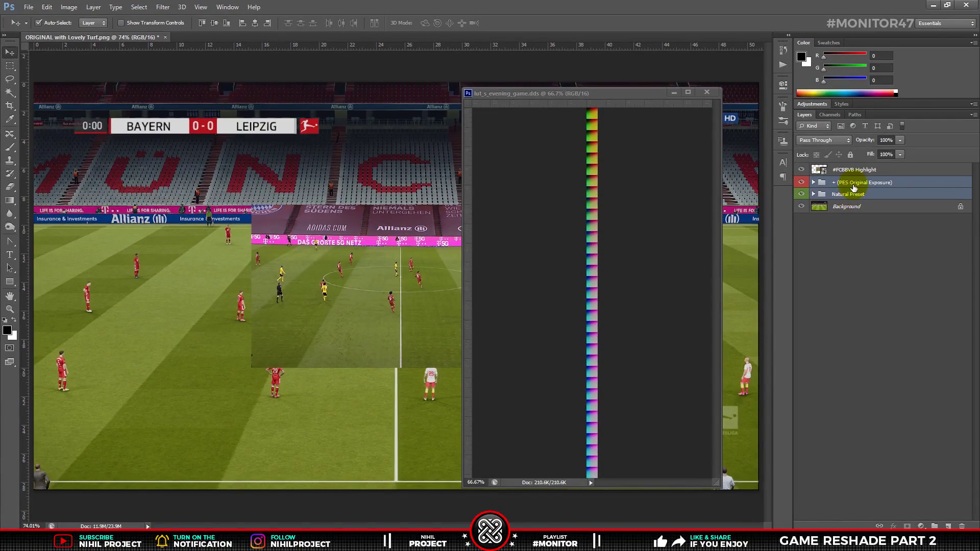
{"action": "left_click_drag", "start_coordinate": [853, 186], "coordinate": [627, 209]}
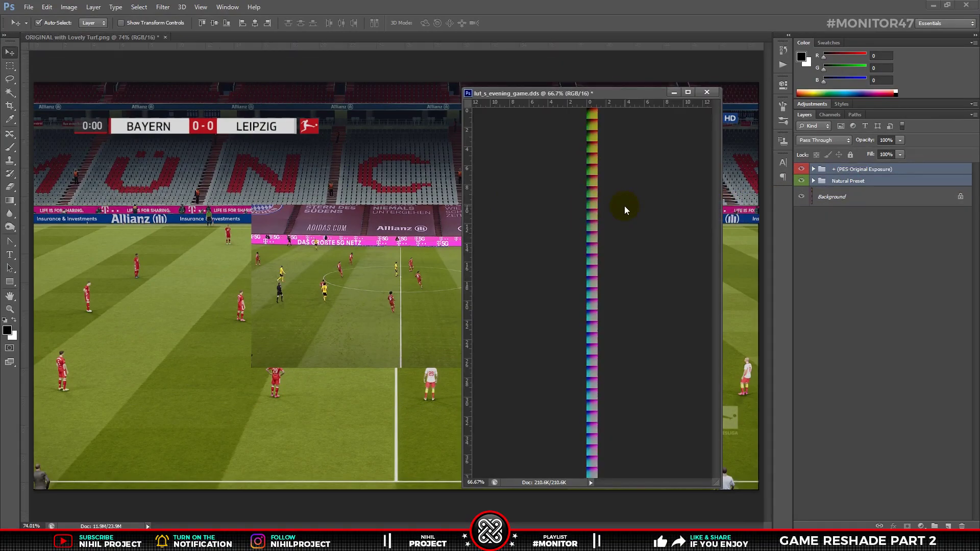
{"action": "key", "text": "ctrl+shift+s"}
Overwrite lut_s_evening_game.dds as a D3D/DDS file in 16.16.16.16f ABGR floating-point format.
{"action": "left_click", "coordinate": [247, 217]}
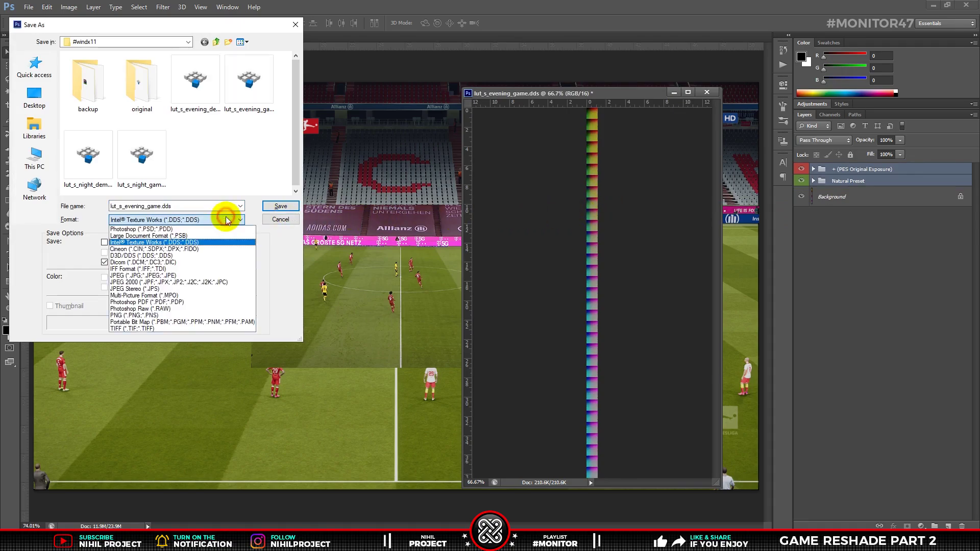
{"action": "left_click", "coordinate": [144, 256]}
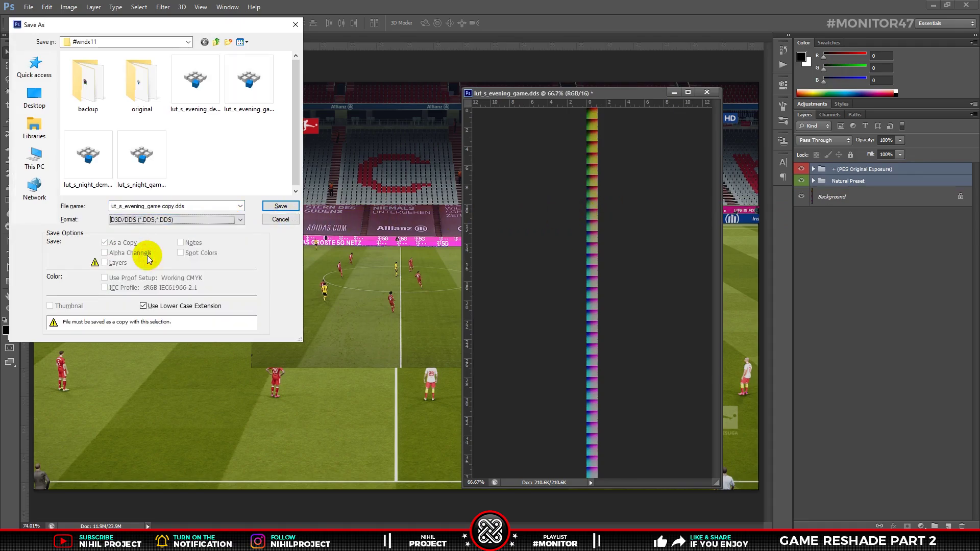
{"action": "left_click", "coordinate": [264, 97]}
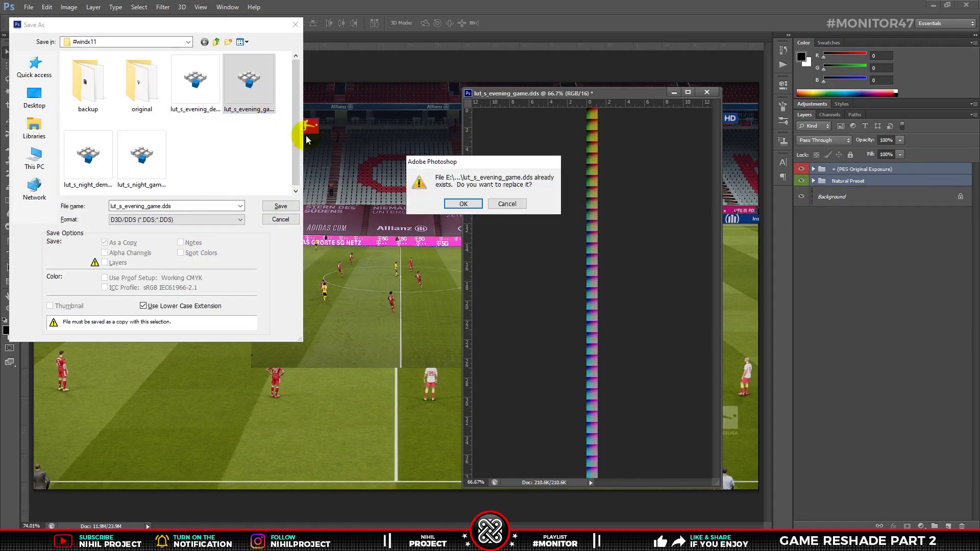
{"action": "left_click", "coordinate": [456, 208]}
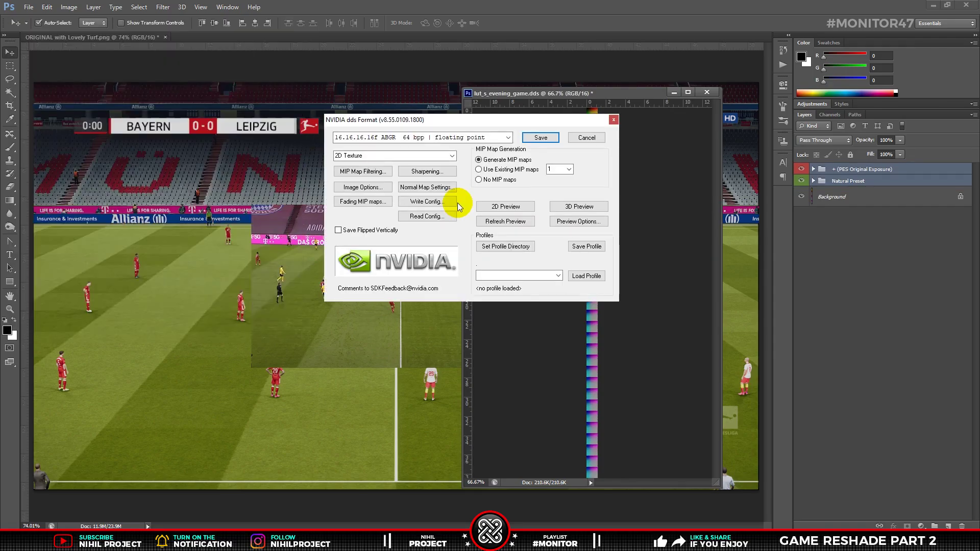
{"action": "left_click", "coordinate": [510, 137]}
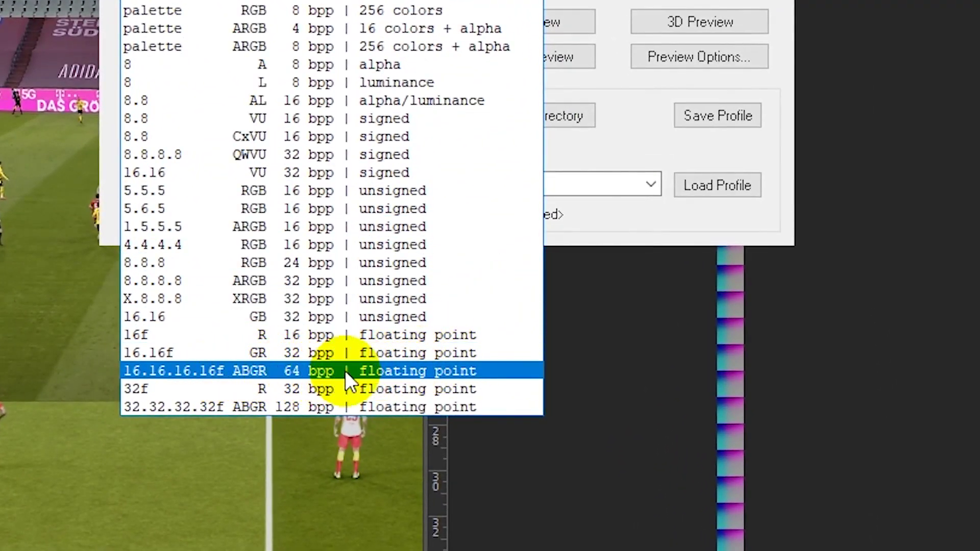
{"action": "left_click", "coordinate": [488, 371]}
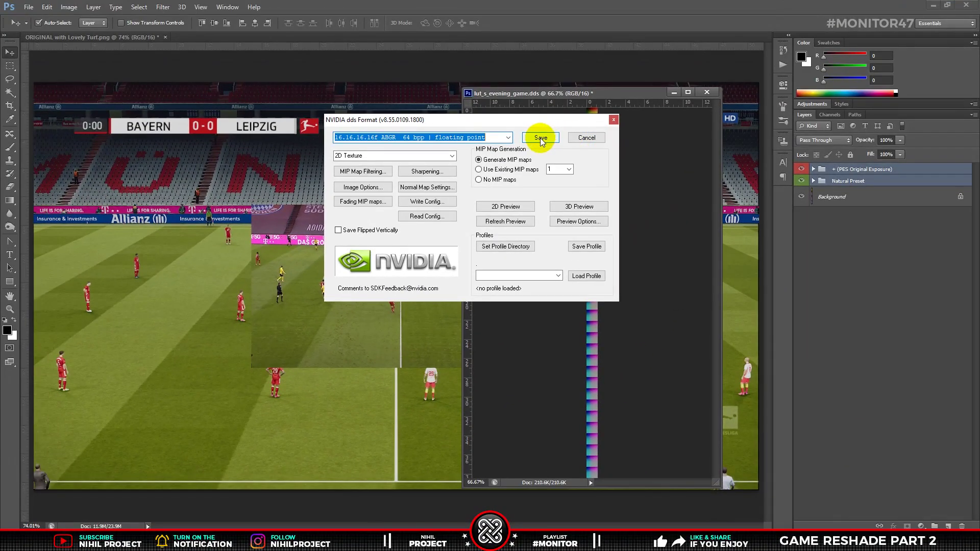
{"action": "left_click", "coordinate": [541, 139]}
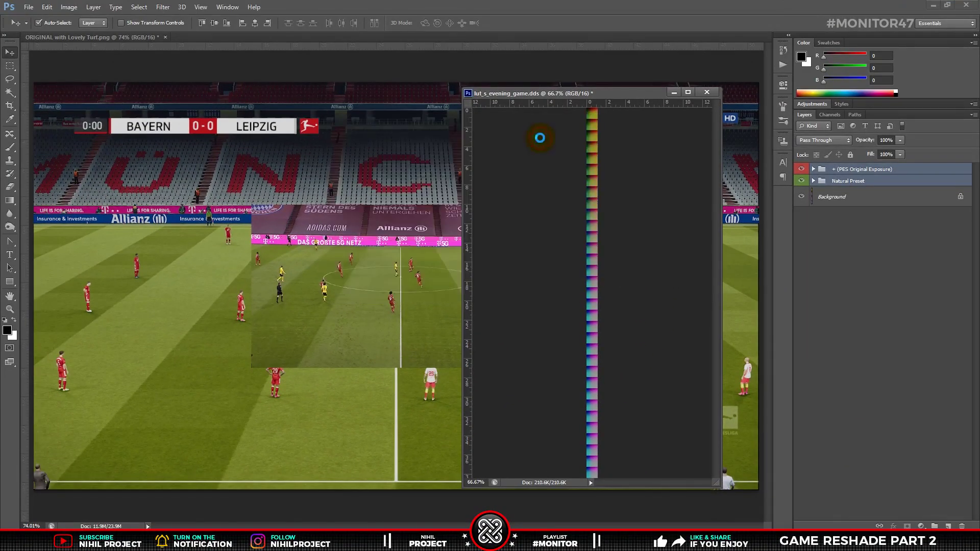
Convert lut_s_evening_game.dds to an FTEX Material Map, version 2.04, in the CGPE converter.
{"action": "left_click", "coordinate": [462, 541]}
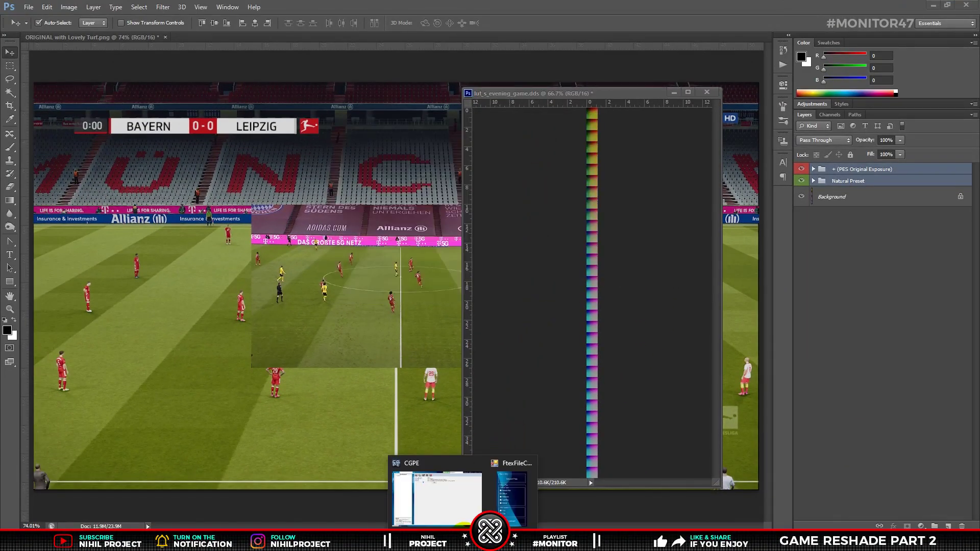
{"action": "left_click", "coordinate": [501, 497]}
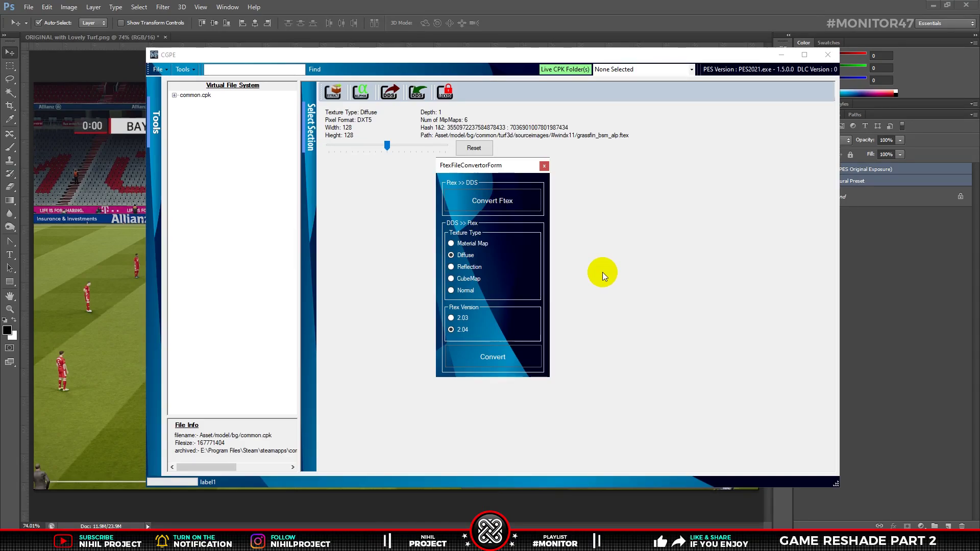
{"action": "left_click", "coordinate": [477, 243]}
{"action": "left_click", "coordinate": [464, 331]}
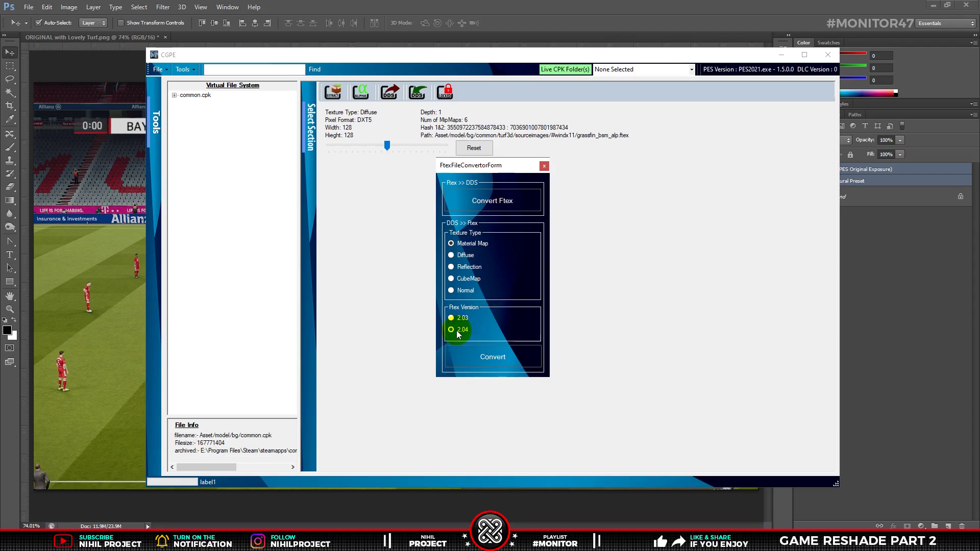
{"action": "left_click", "coordinate": [481, 353]}
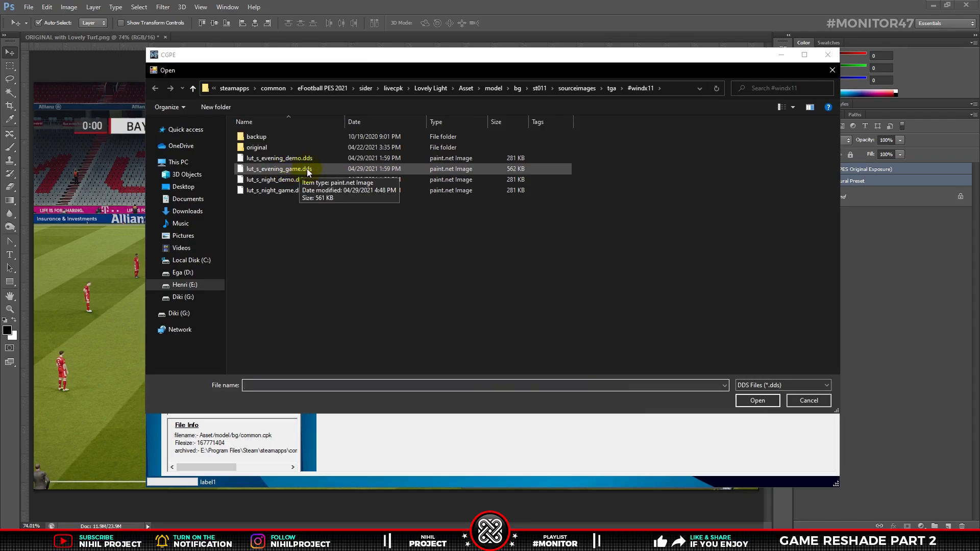
{"action": "left_click", "coordinate": [302, 170]}
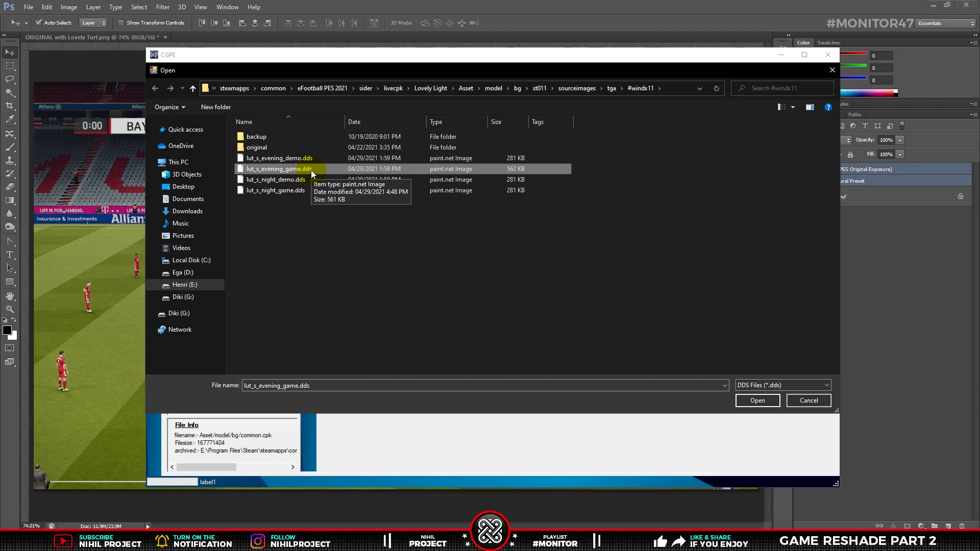
{"action": "double_click", "coordinate": [311, 170]}
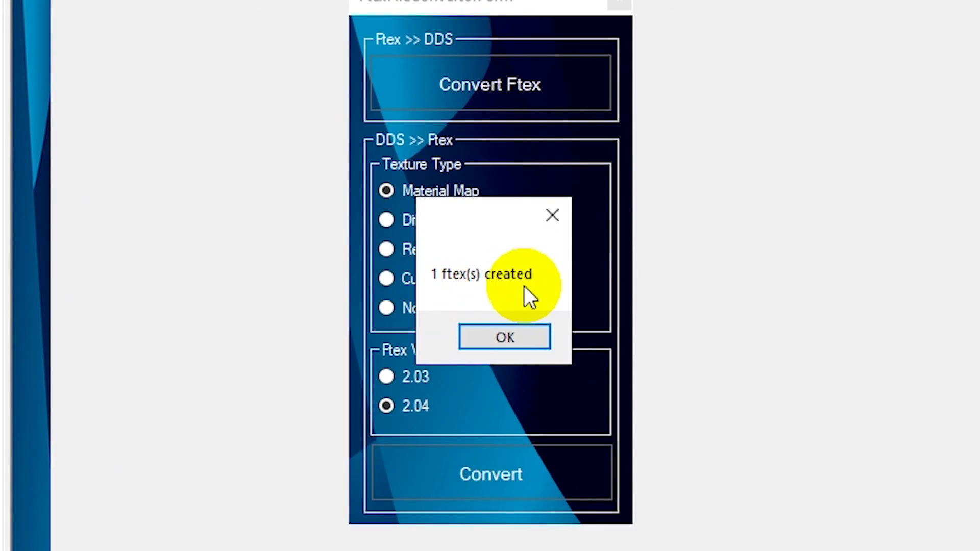
{"action": "left_click", "coordinate": [525, 333]}
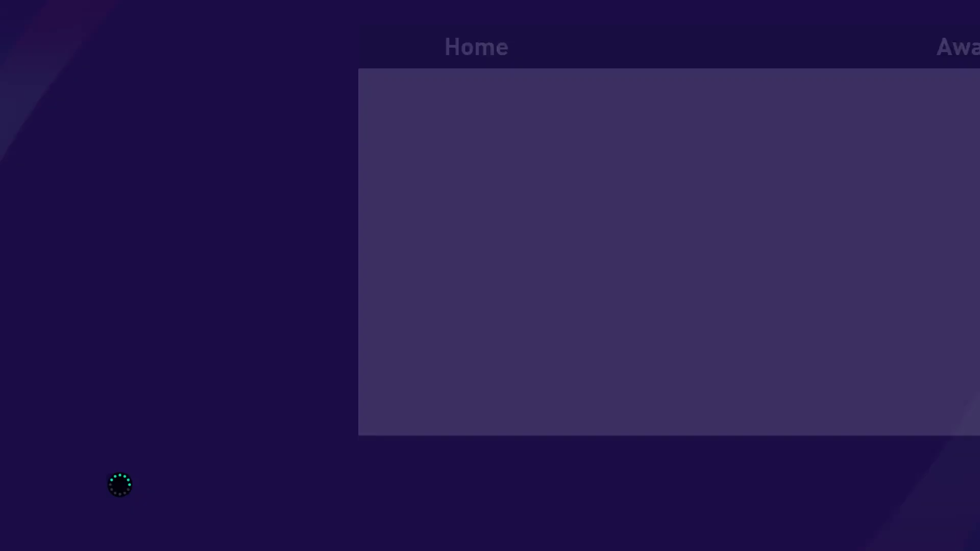
Turn Live Update off and pick Bayern München as the home team.
{"action": "key", "text": "Return"}
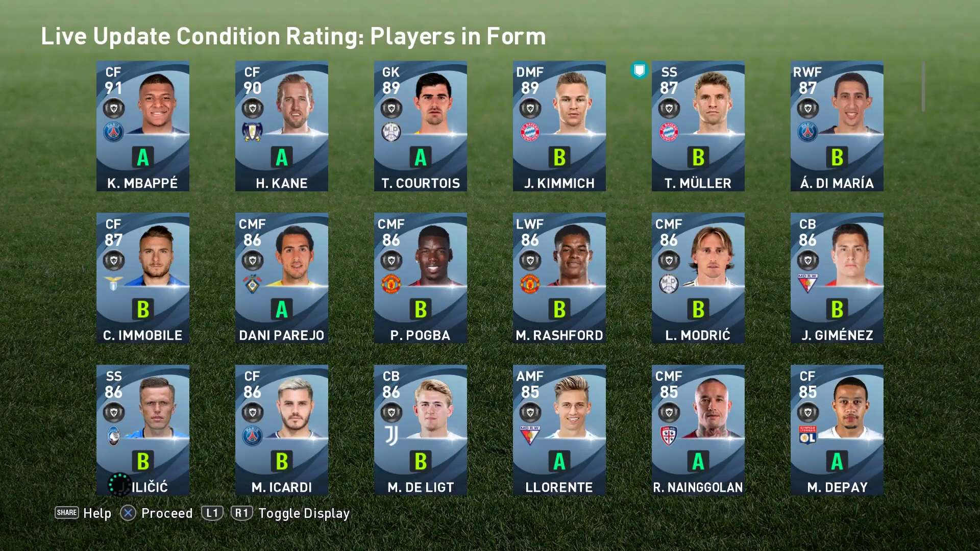
{"action": "key", "text": "Return"}
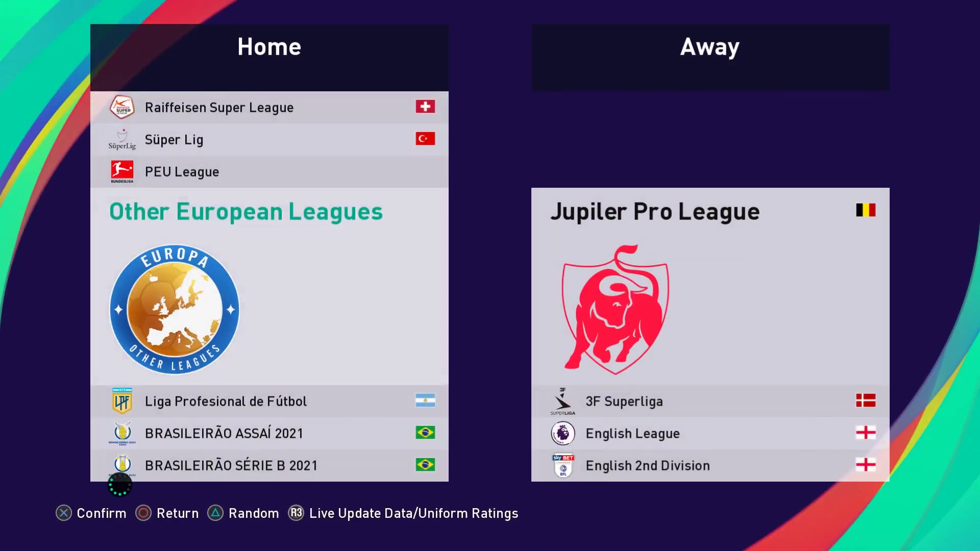
{"action": "key", "text": "r"}
{"action": "key", "text": "Down"}
{"action": "key", "text": "Return"}
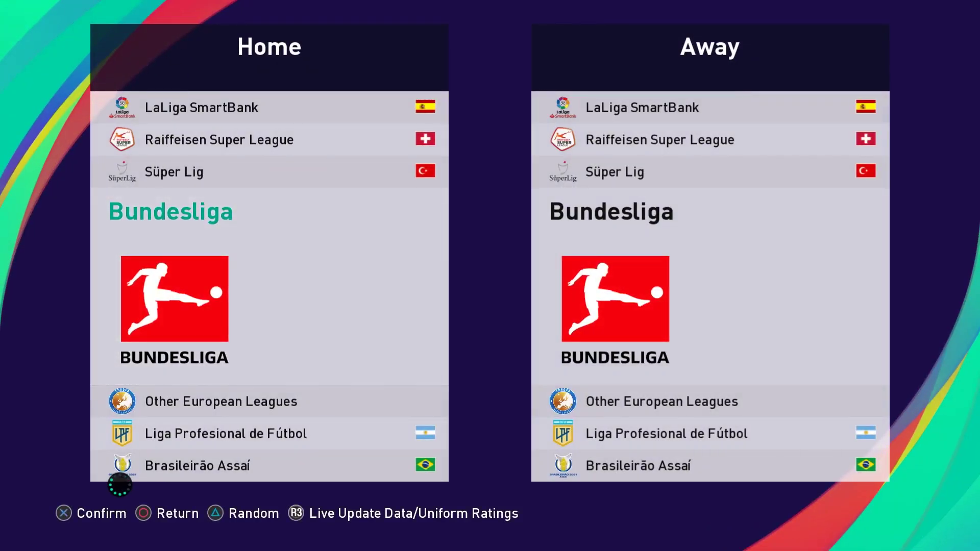
{"action": "key", "text": "Return"}
{"action": "key", "text": "Return"}
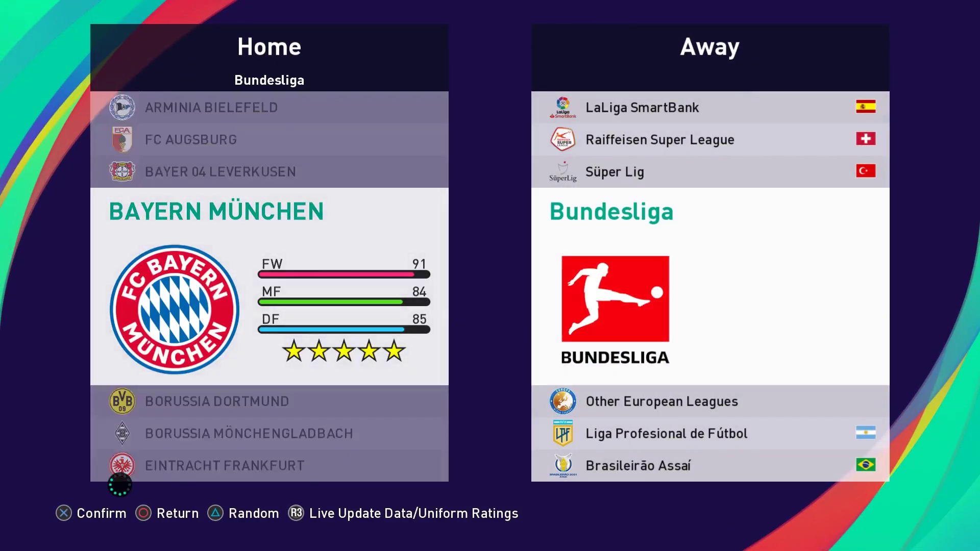
{"action": "key", "text": "Return"}
{"action": "key", "text": "Return"}
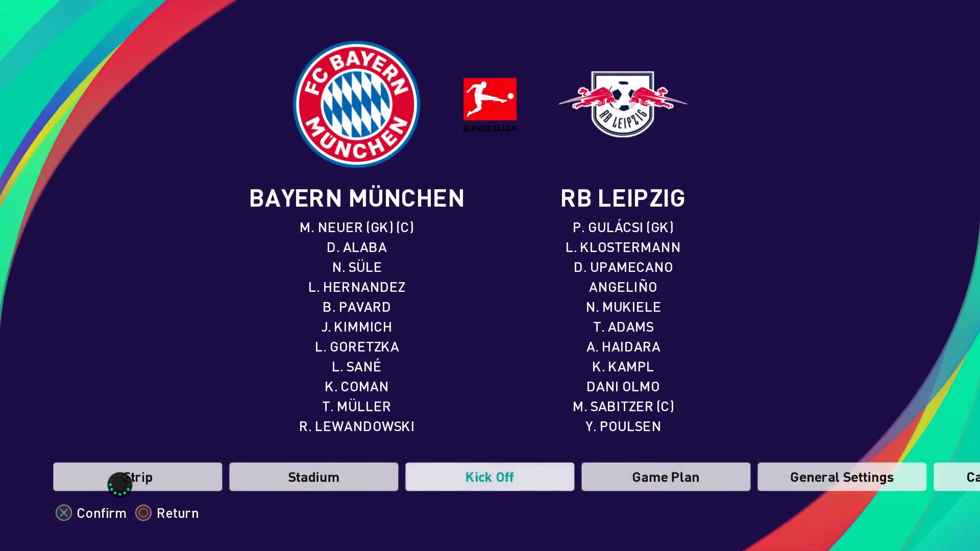
Check the stadium settings (Allianz Arena, Night, Summer/Fine) and kick off the match.
{"action": "key", "text": "Left"}
{"action": "key", "text": "Return"}
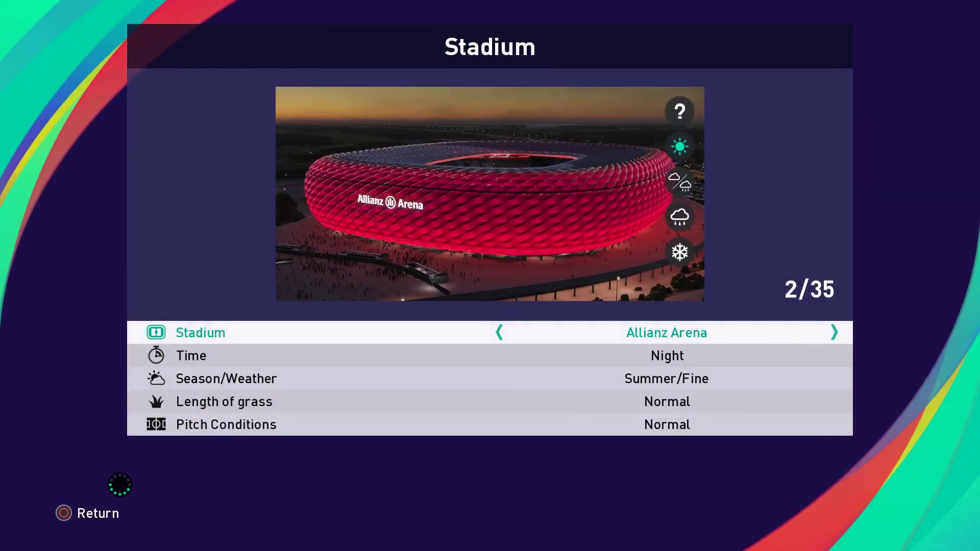
{"action": "key", "text": "Down"}
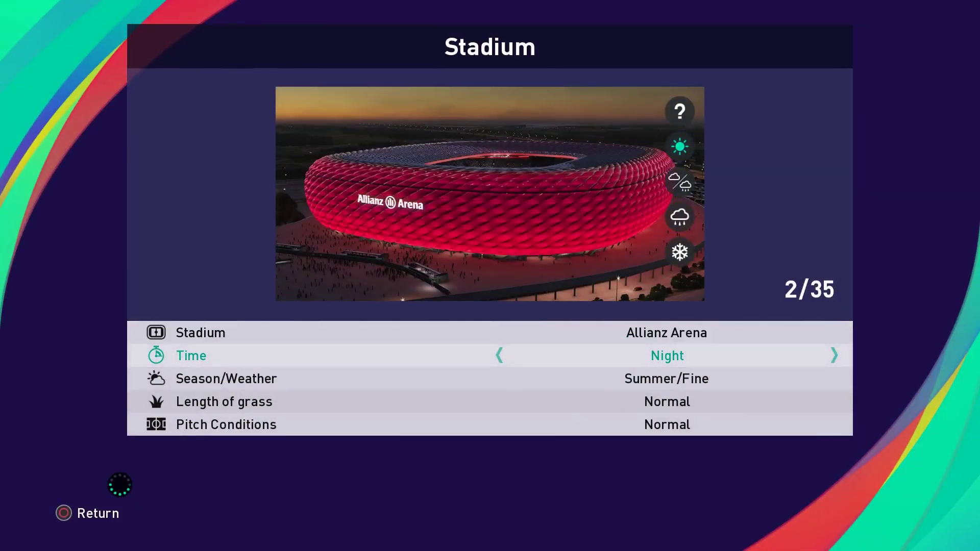
{"action": "key", "text": "Down"}
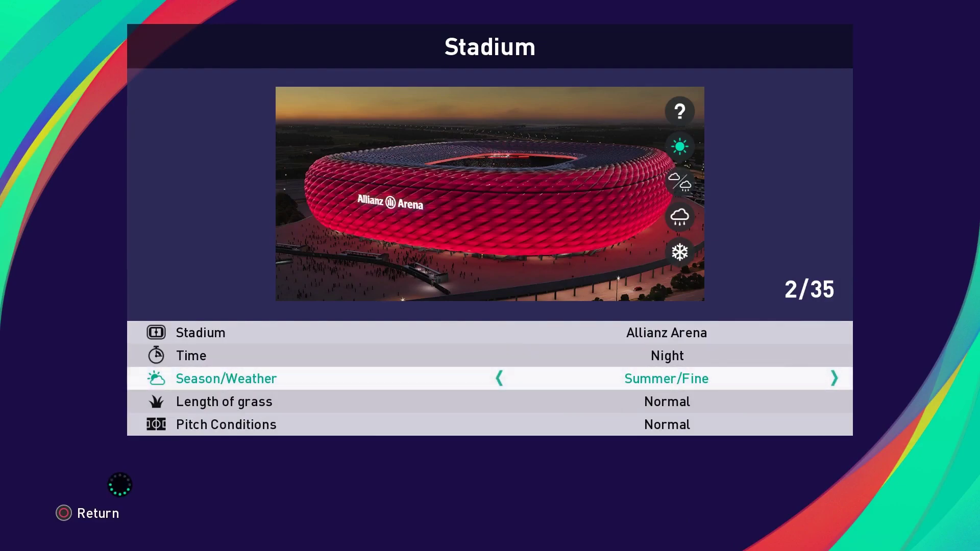
{"action": "key", "text": "Escape"}
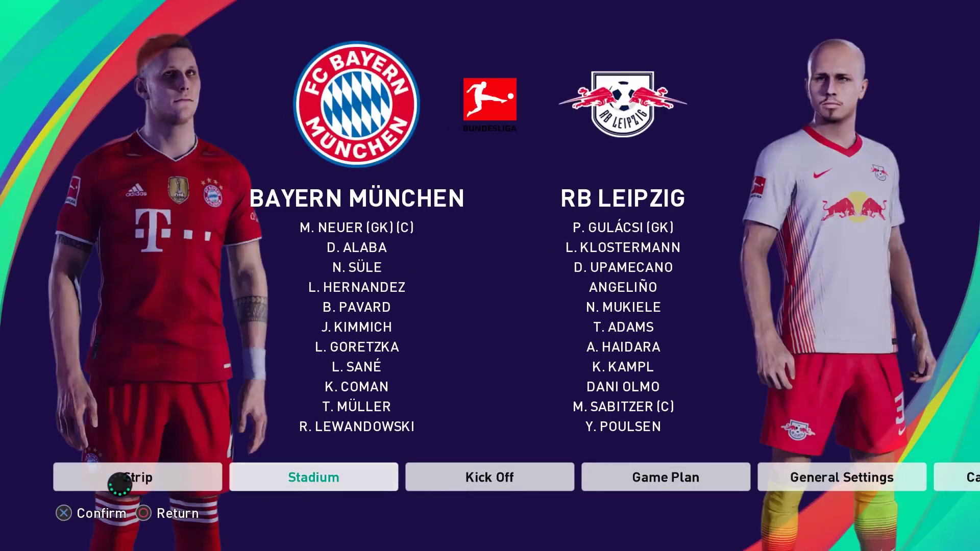
{"action": "key", "text": "Right"}
{"action": "key", "text": "Return"}
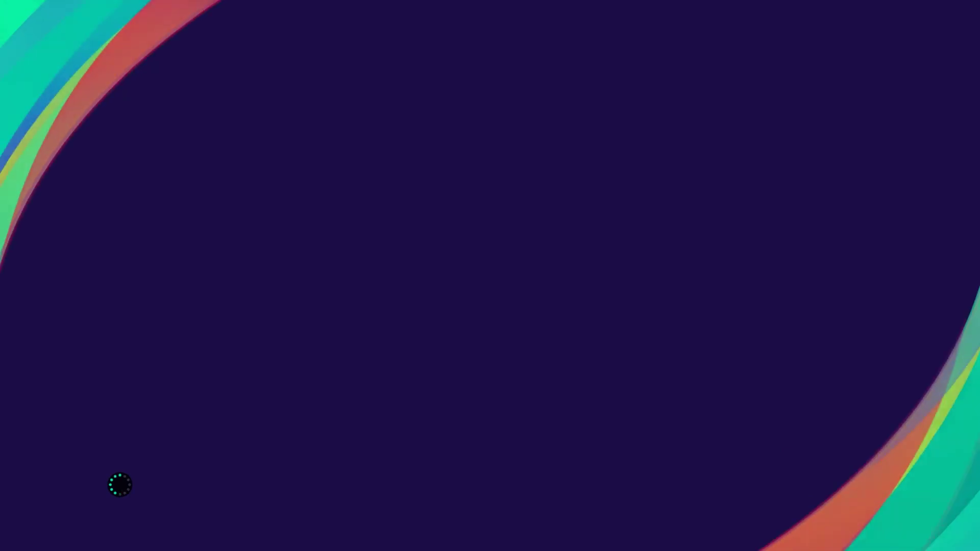